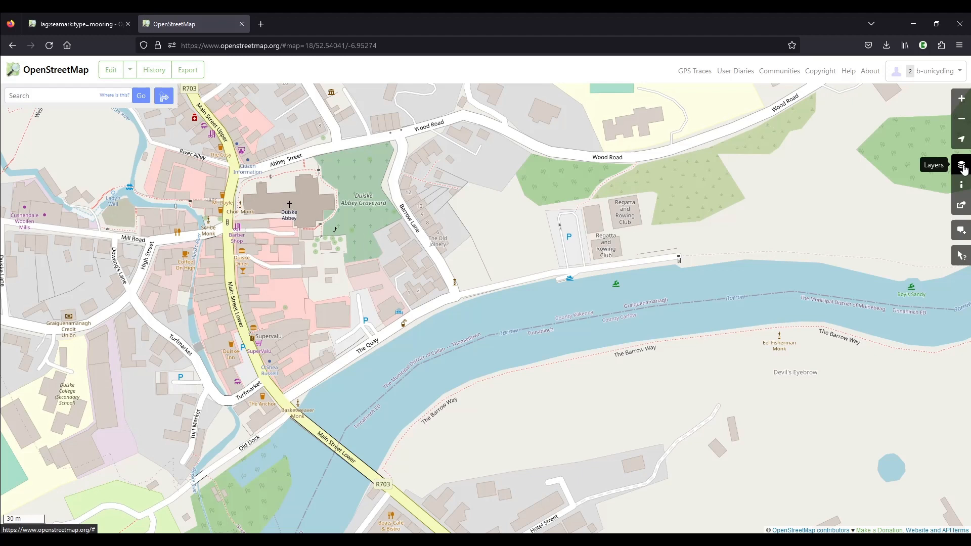
Step: Turn on the Map Notes overlay and read the three unresolved notes along the riverside road just east of Barrow Lane
{"action": "left_click", "coordinate": [964, 169]}
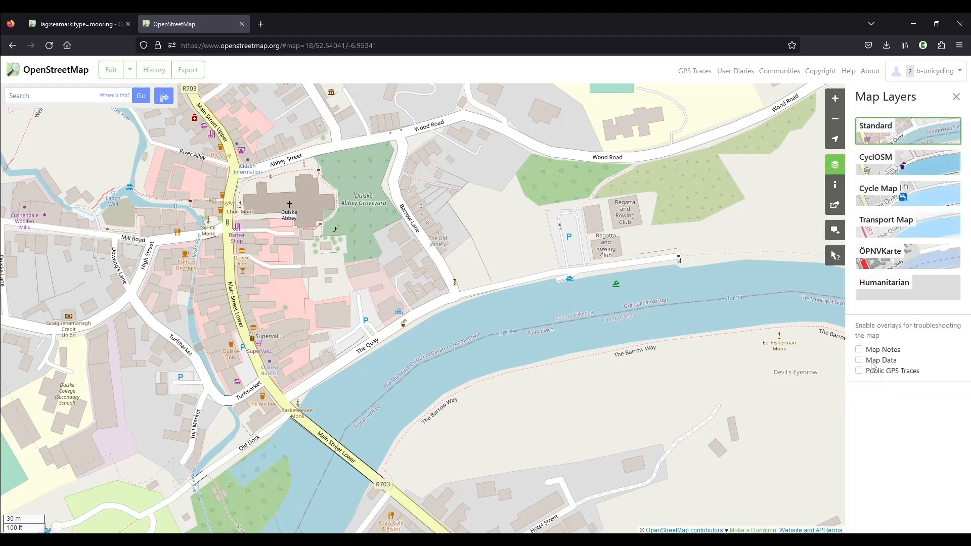
{"action": "left_click", "coordinate": [859, 350]}
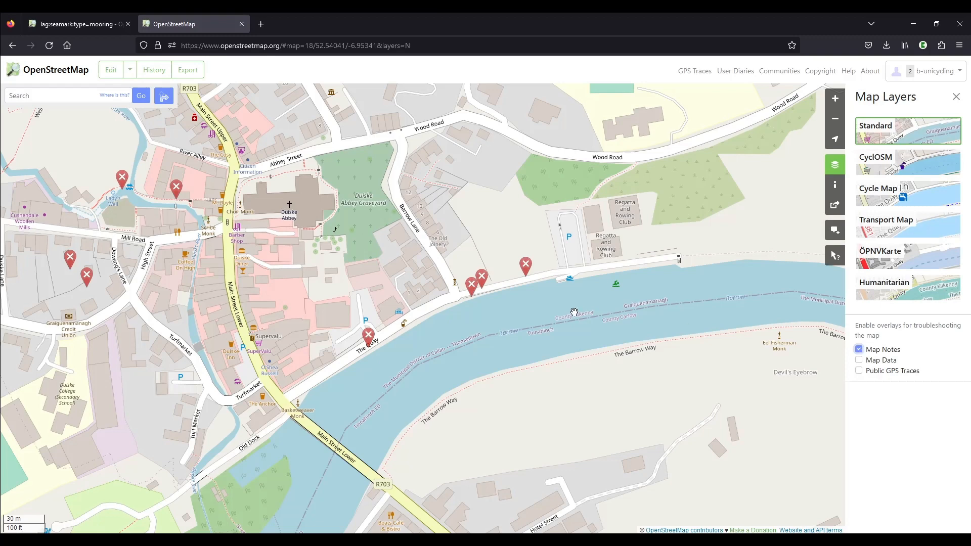
{"action": "left_click", "coordinate": [526, 272]}
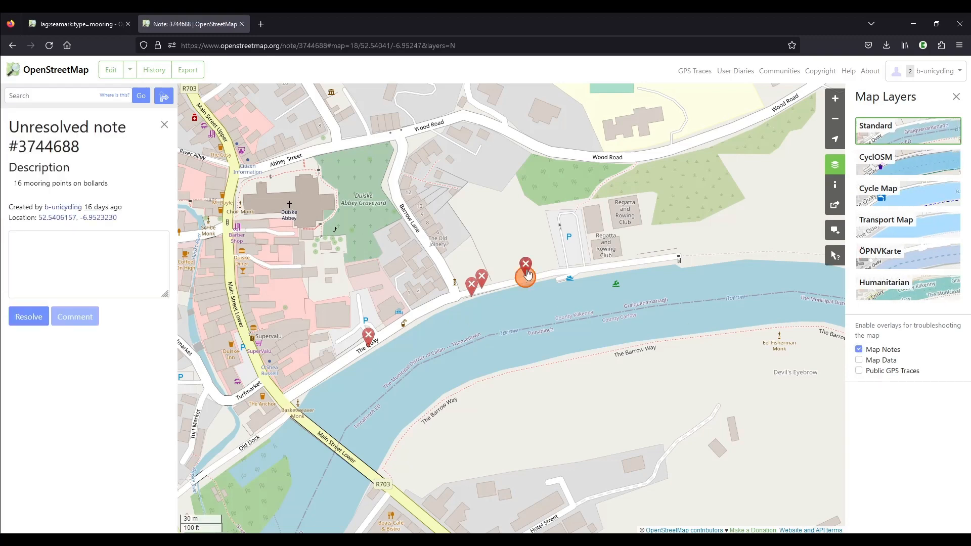
{"action": "scroll", "coordinate": [529, 281], "scroll_direction": "up", "scroll_amount": 1}
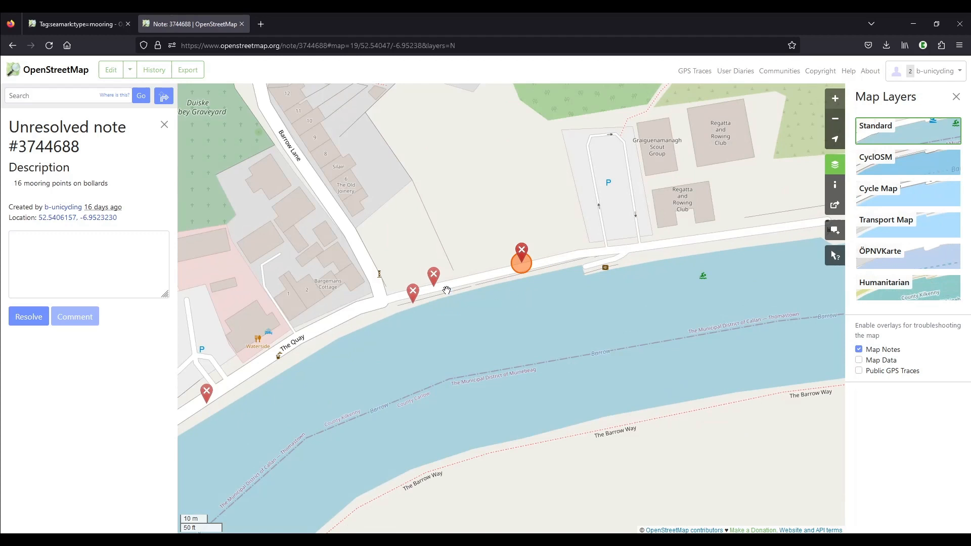
{"action": "left_click", "coordinate": [434, 277]}
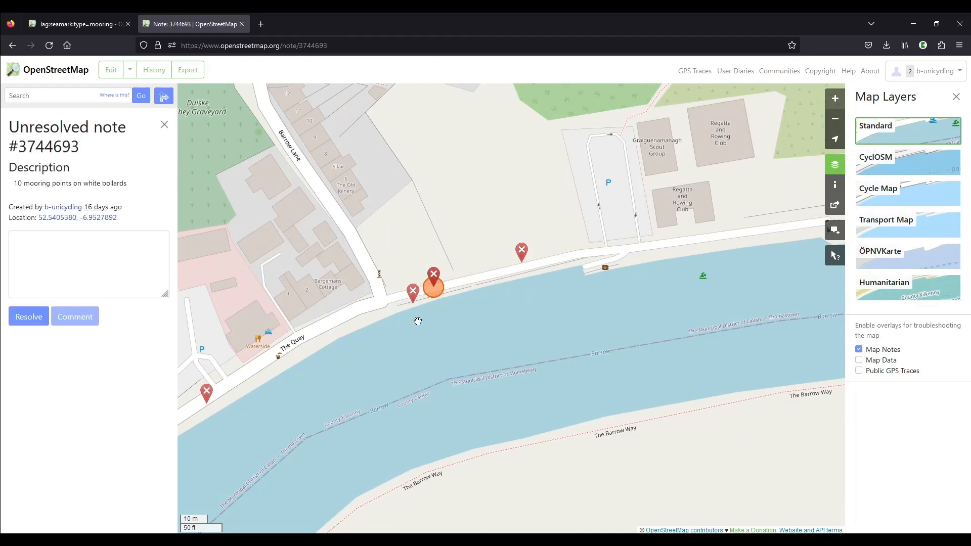
{"action": "left_click", "coordinate": [412, 294]}
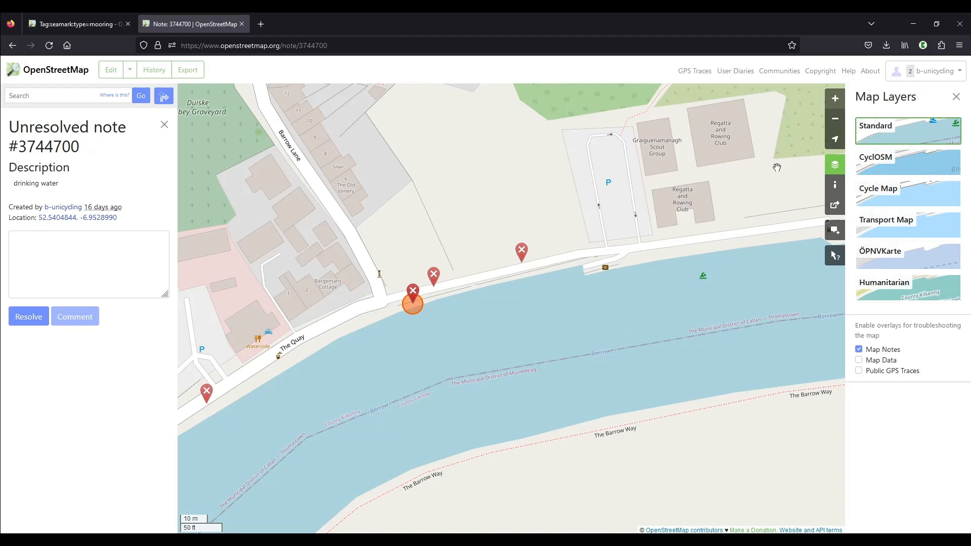
{"action": "left_click", "coordinate": [956, 97]}
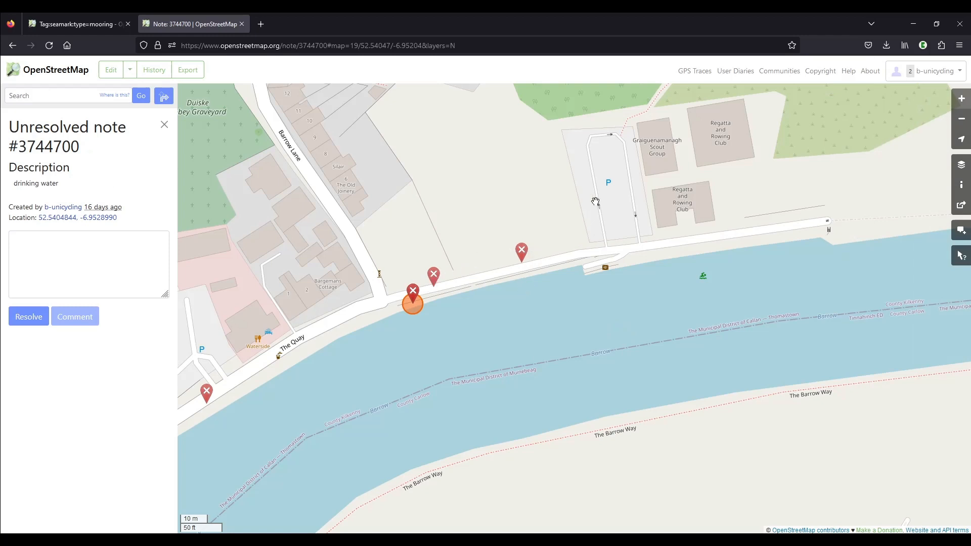
Step: Consult the wiki page for seamark:type=mooring and examine its mooring categories, particularly the bollard value
{"action": "left_click", "coordinate": [79, 24]}
{"action": "scroll", "coordinate": [465, 256], "scroll_direction": "up", "scroll_amount": 2}
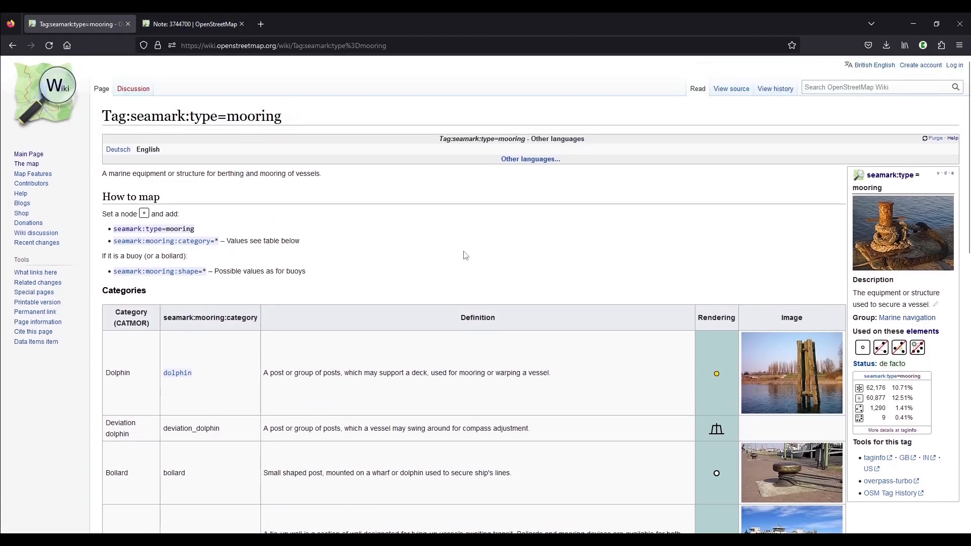
{"action": "left_click_drag", "start_coordinate": [132, 110], "coordinate": [218, 114]}
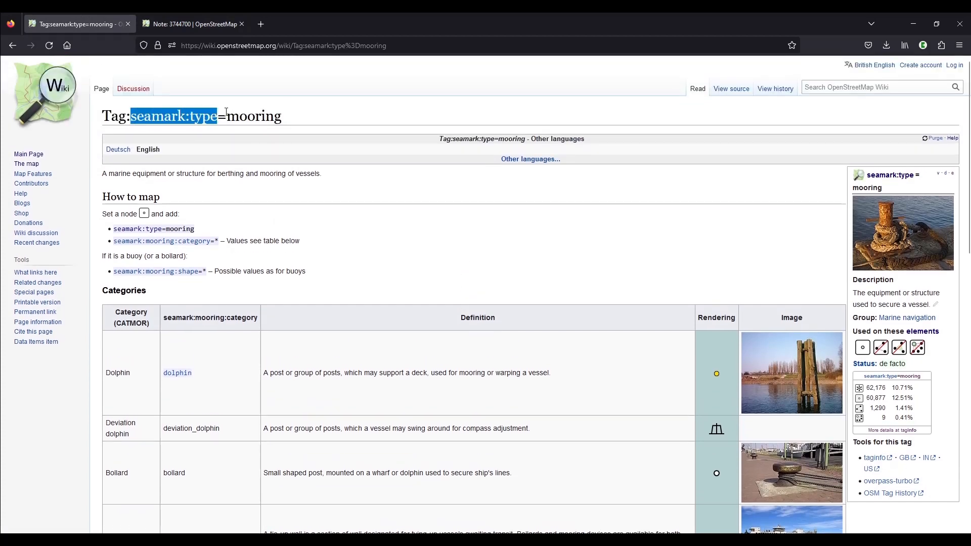
{"action": "scroll", "coordinate": [334, 182], "scroll_direction": "down", "scroll_amount": 3}
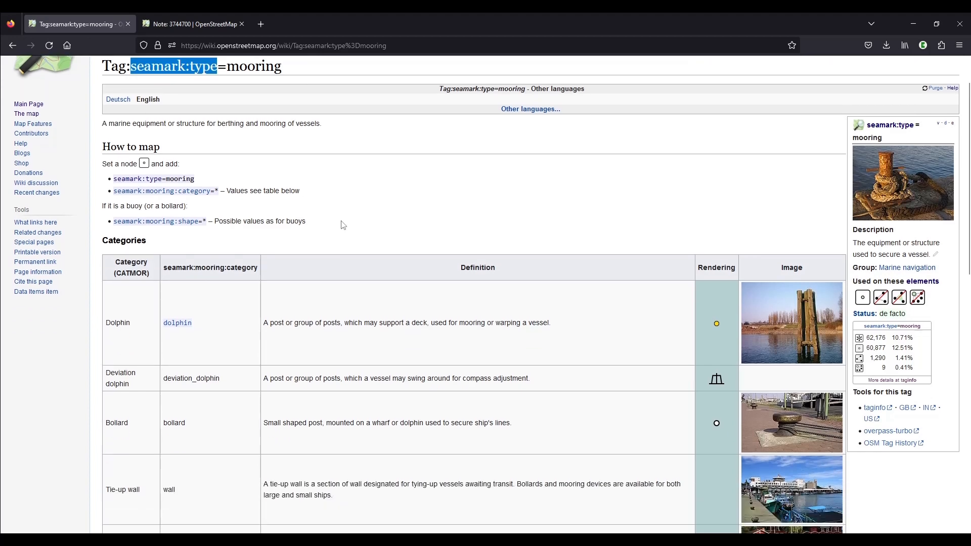
{"action": "scroll", "coordinate": [375, 258], "scroll_direction": "down", "scroll_amount": 4}
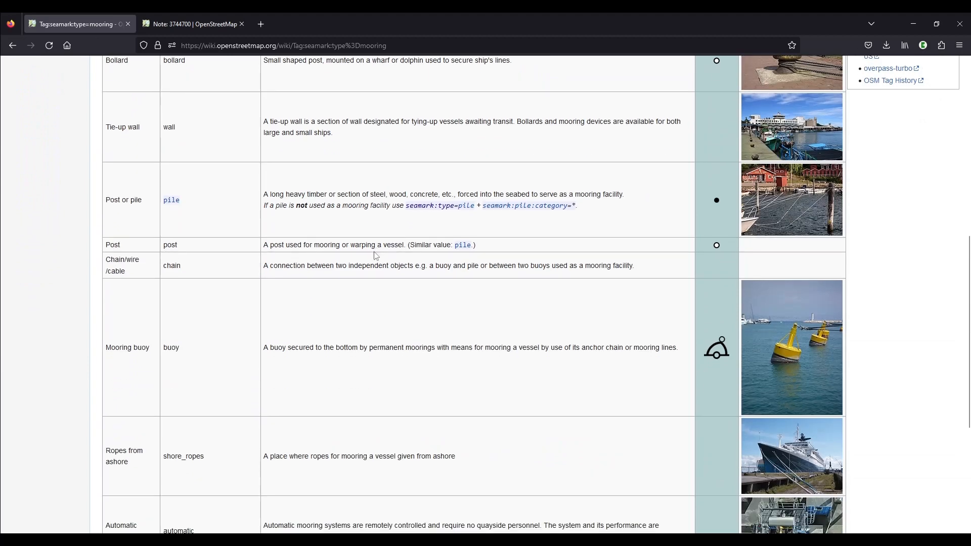
{"action": "scroll", "coordinate": [377, 256], "scroll_direction": "up", "scroll_amount": 3}
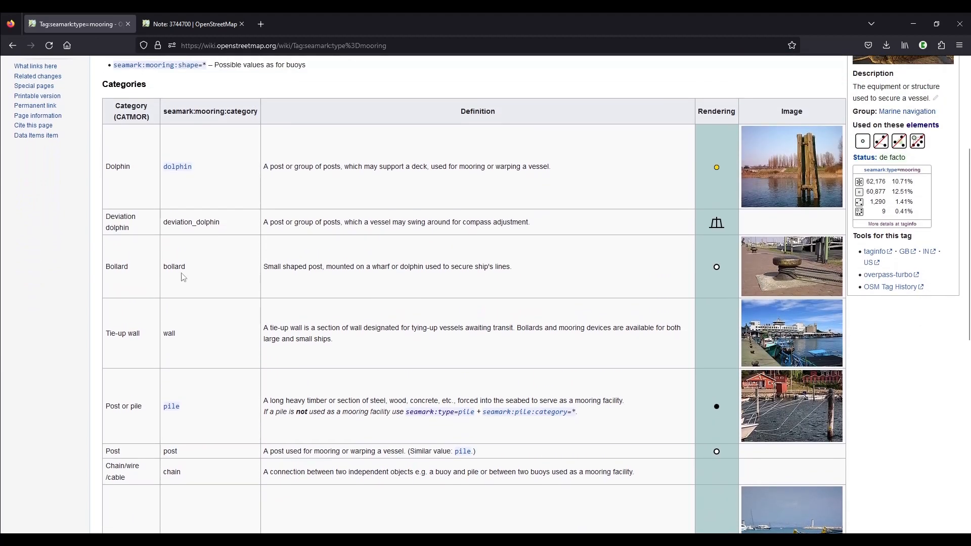
{"action": "double_click", "coordinate": [175, 266]}
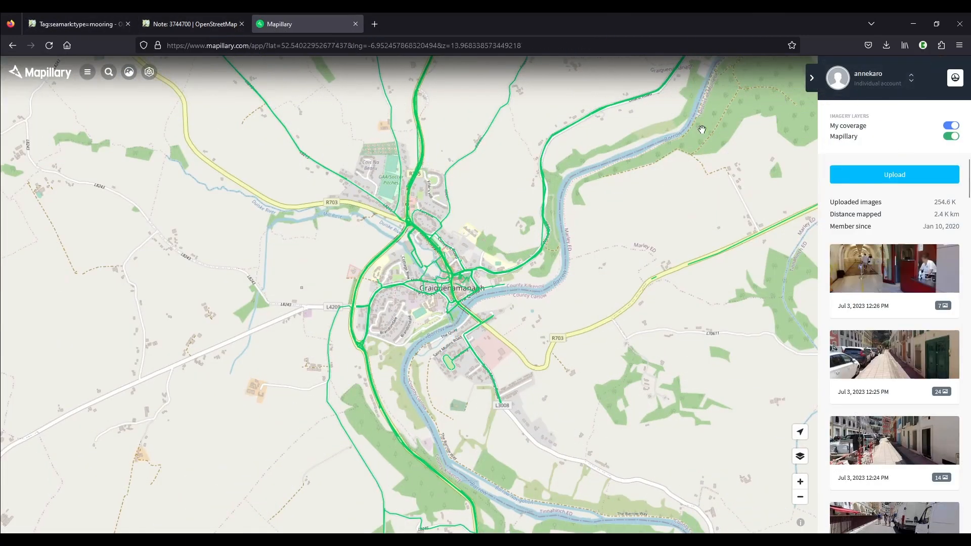
Step: In Mapillary, open the street-level photo on the quay beside the Regatta and Rowing Club car park in the enlarged view
{"action": "left_click", "coordinate": [811, 78]}
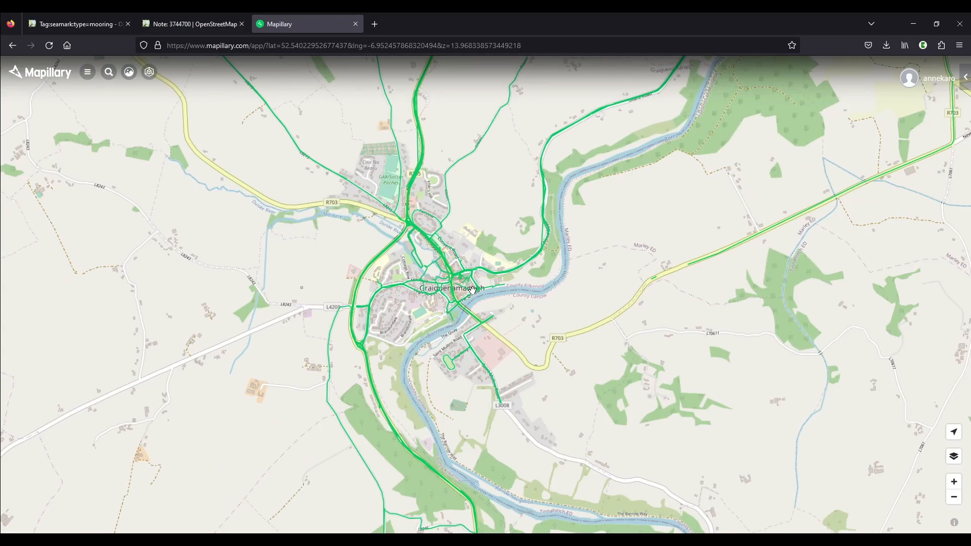
{"action": "scroll", "coordinate": [491, 296], "scroll_direction": "up", "scroll_amount": 5}
{"action": "scroll", "coordinate": [495, 291], "scroll_direction": "up", "scroll_amount": 5}
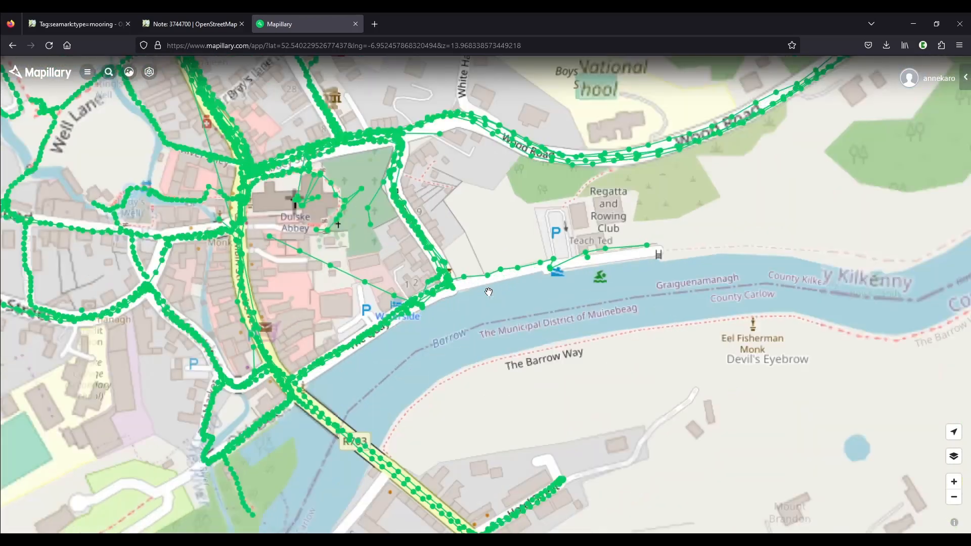
{"action": "scroll", "coordinate": [492, 276], "scroll_direction": "down", "scroll_amount": 3}
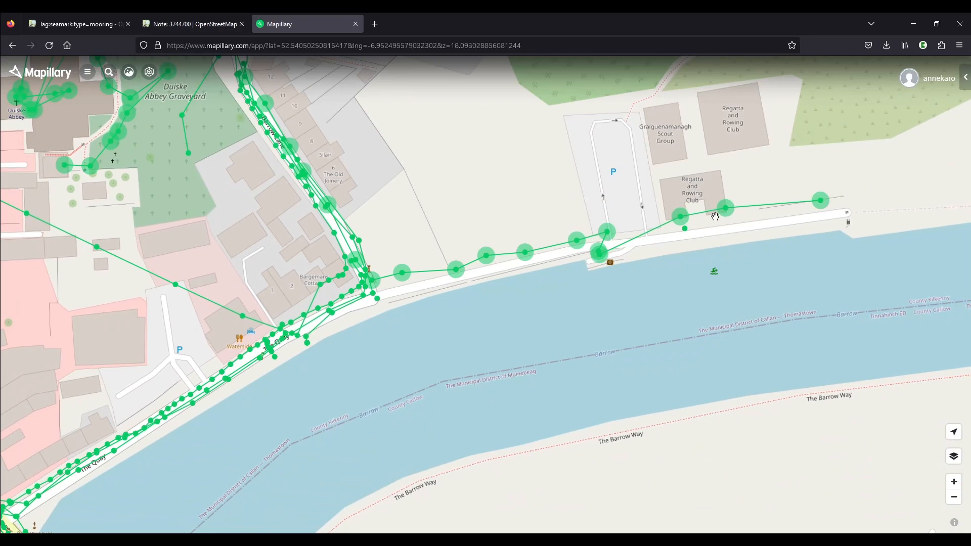
{"action": "scroll", "coordinate": [607, 231], "scroll_direction": "up", "scroll_amount": 2}
{"action": "left_click", "coordinate": [607, 226]}
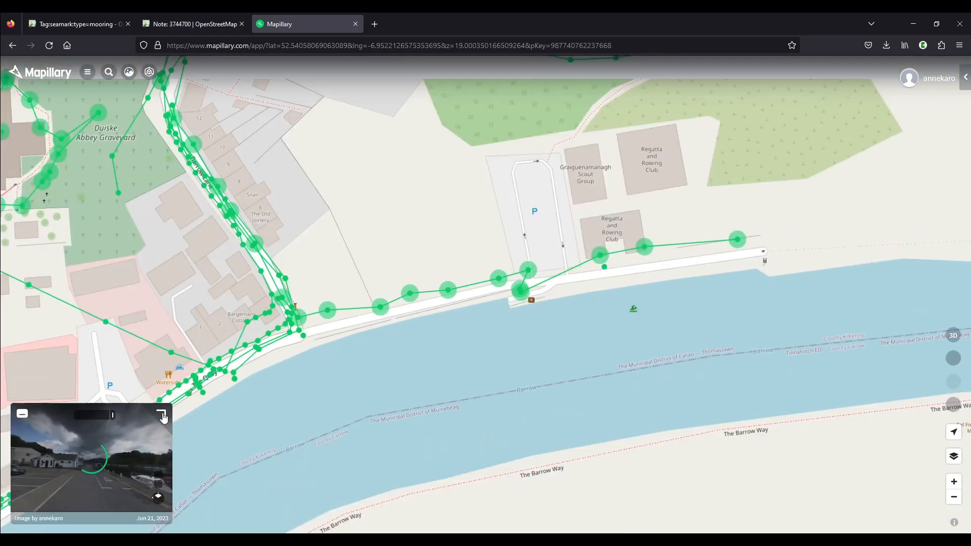
{"action": "left_click", "coordinate": [162, 415]}
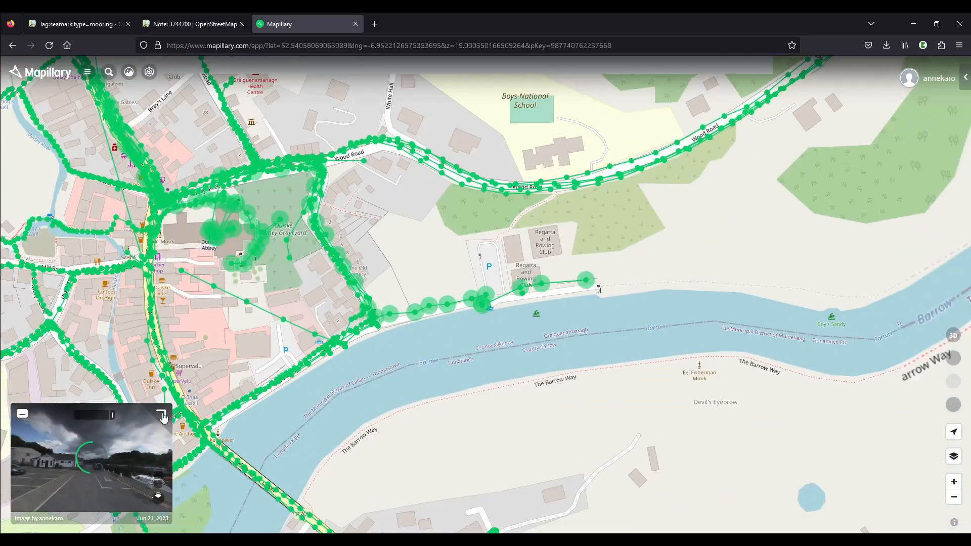
Step: Follow the street-level photos along the quay from the car park towards Barrow Lane, examining the white mooring bollards on the river wall
{"action": "left_click_drag", "start_coordinate": [622, 353], "coordinate": [440, 306]}
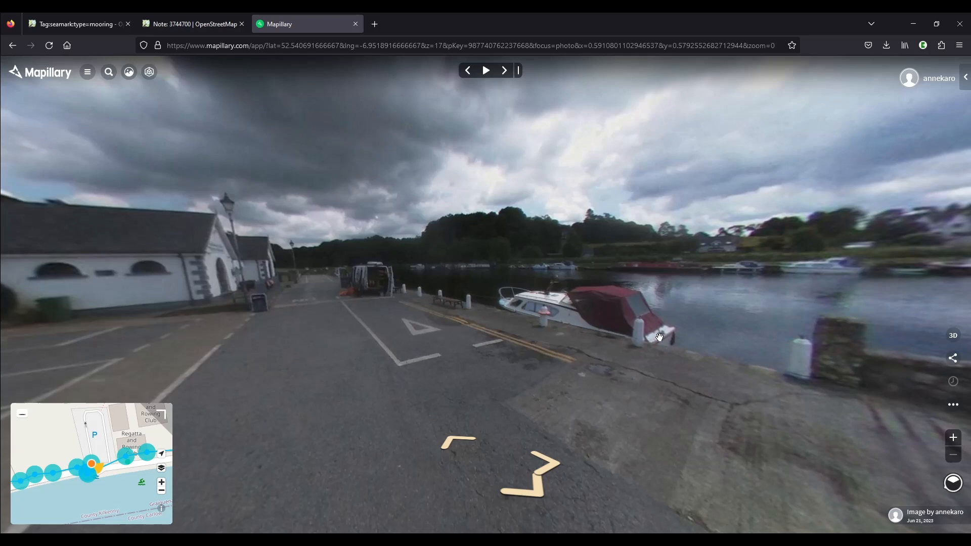
{"action": "left_click_drag", "start_coordinate": [791, 337], "coordinate": [258, 373]}
{"action": "left_click_drag", "start_coordinate": [729, 297], "coordinate": [562, 310]}
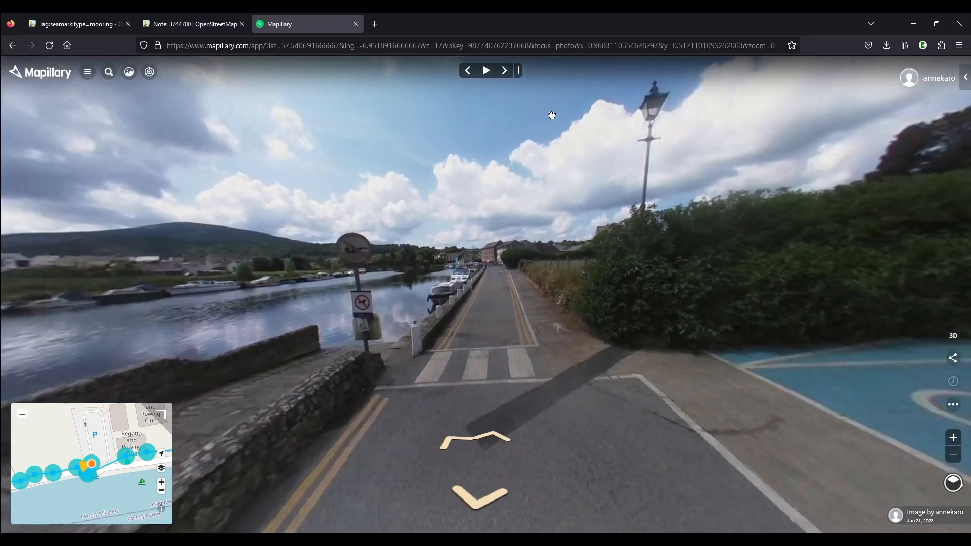
{"action": "left_click", "coordinate": [496, 438]}
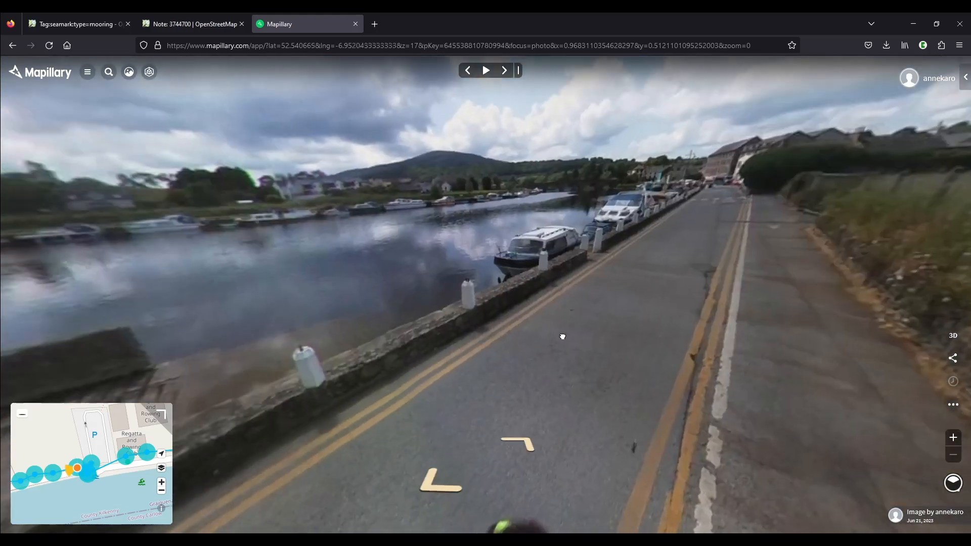
{"action": "left_click_drag", "start_coordinate": [563, 337], "coordinate": [470, 357]}
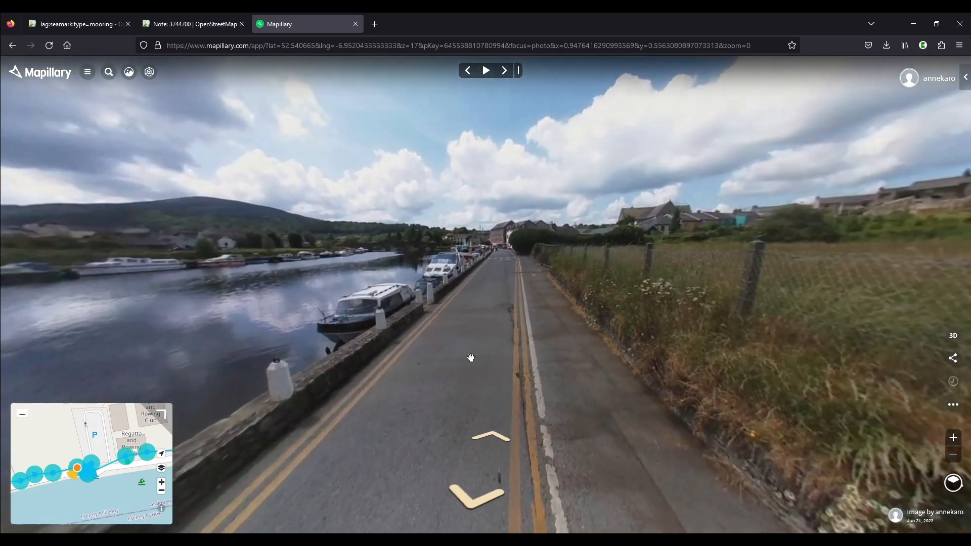
{"action": "left_click", "coordinate": [494, 437]}
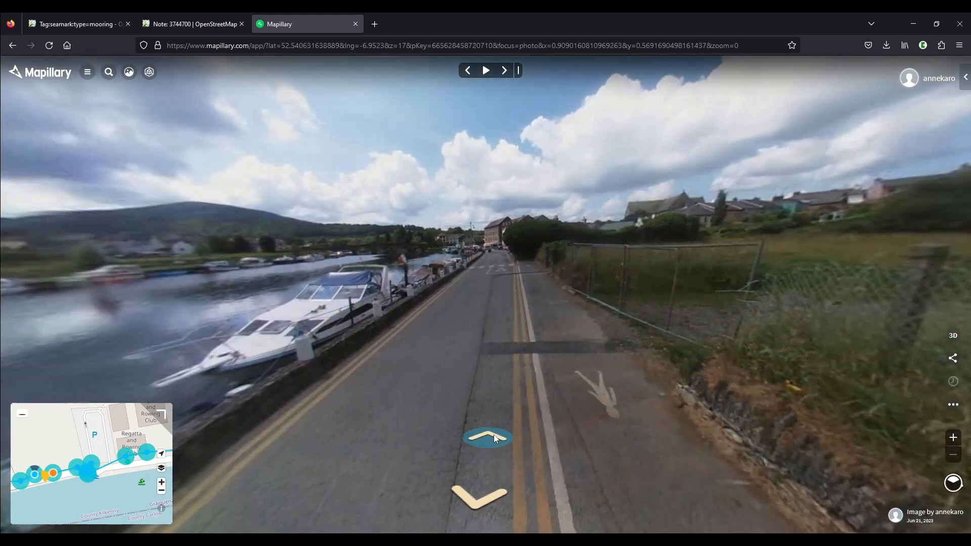
{"action": "left_click", "coordinate": [494, 436]}
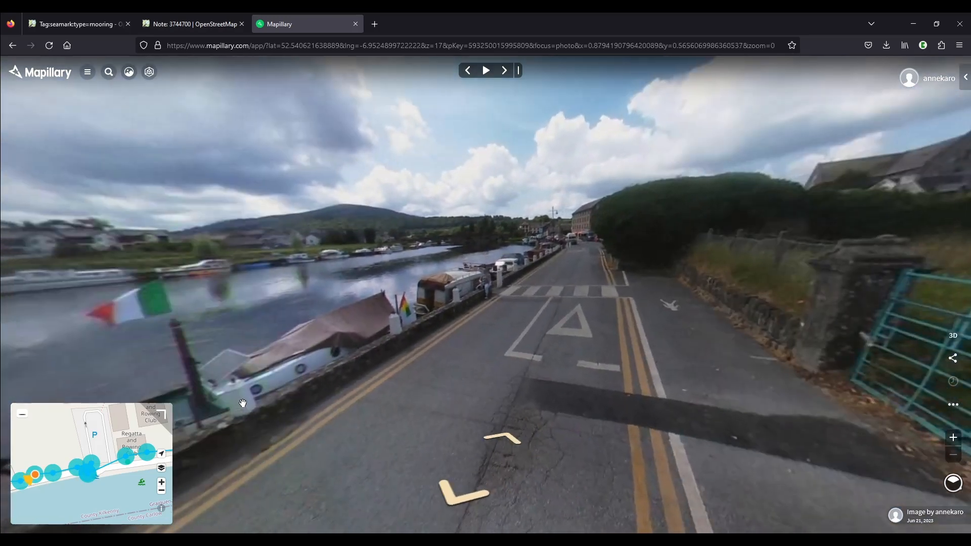
{"action": "left_click_drag", "start_coordinate": [239, 408], "coordinate": [395, 405]}
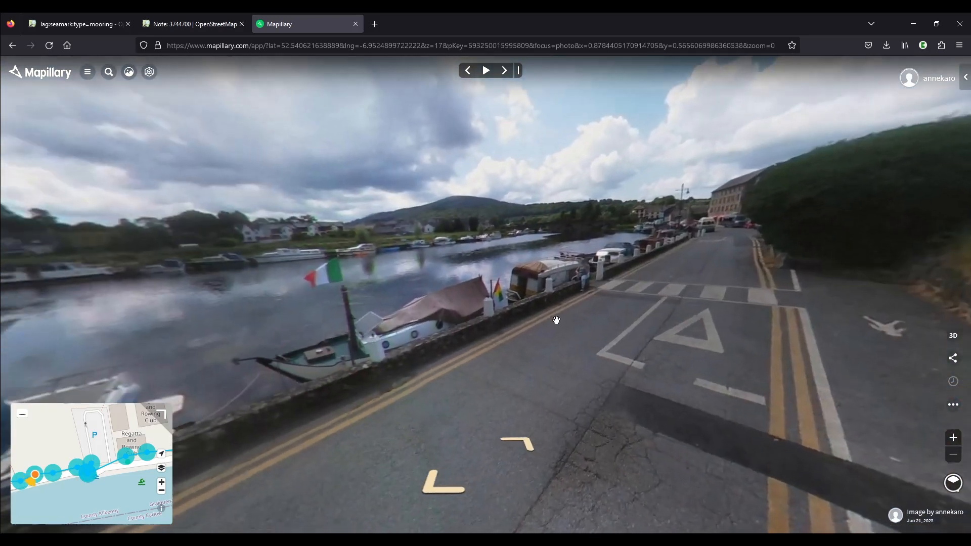
{"action": "left_click_drag", "start_coordinate": [556, 320], "coordinate": [376, 364]}
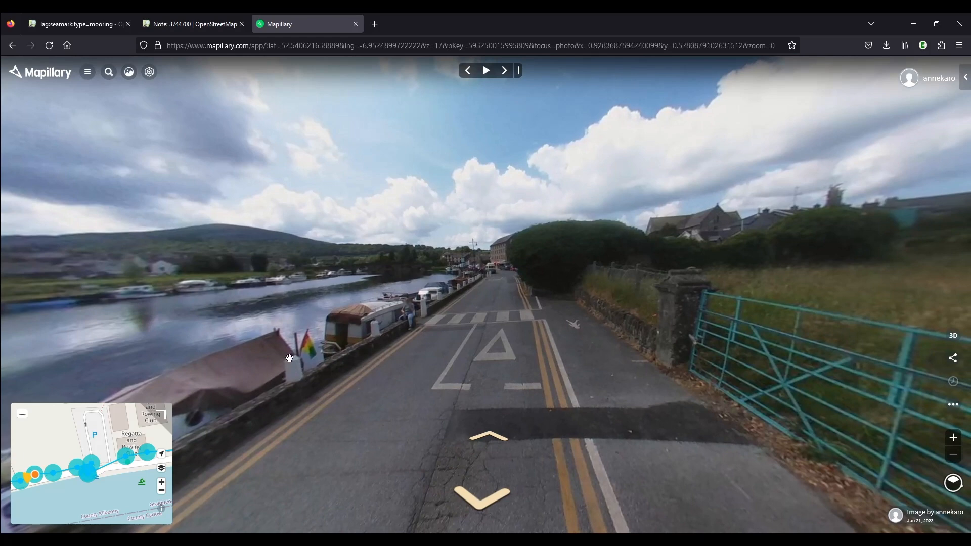
{"action": "left_click", "coordinate": [490, 442]}
{"action": "left_click", "coordinate": [491, 442]}
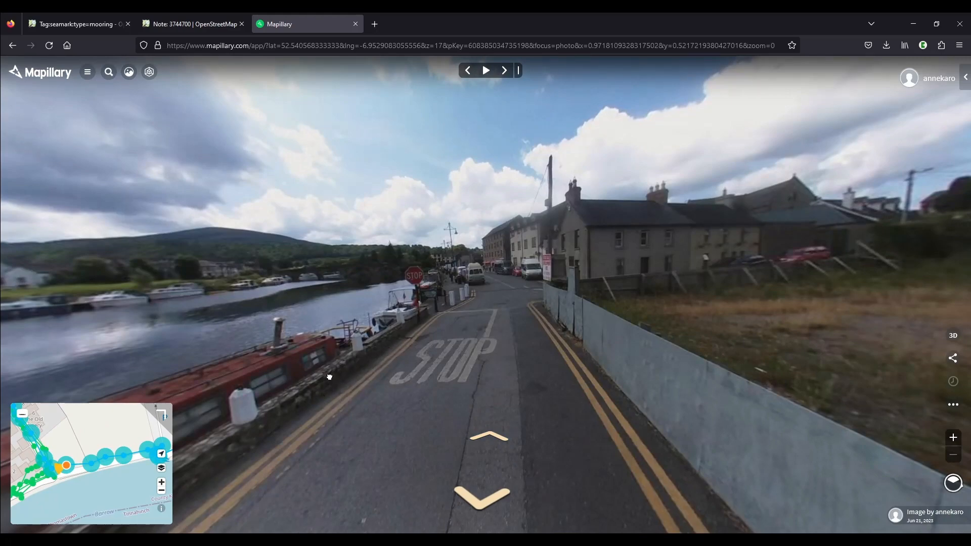
Step: Look around the photo at the STOP road marking to inspect the bollards beside the moored red boat
{"action": "left_click_drag", "start_coordinate": [329, 377], "coordinate": [691, 318]}
{"action": "left_click_drag", "start_coordinate": [318, 359], "coordinate": [500, 296]}
{"action": "left_click_drag", "start_coordinate": [727, 274], "coordinate": [553, 318]}
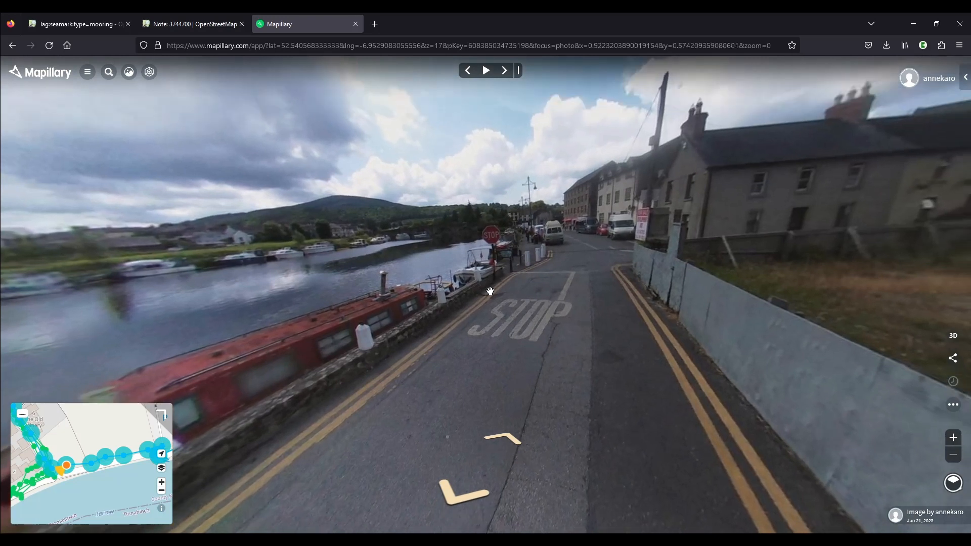
{"action": "left_click_drag", "start_coordinate": [400, 405], "coordinate": [554, 397]}
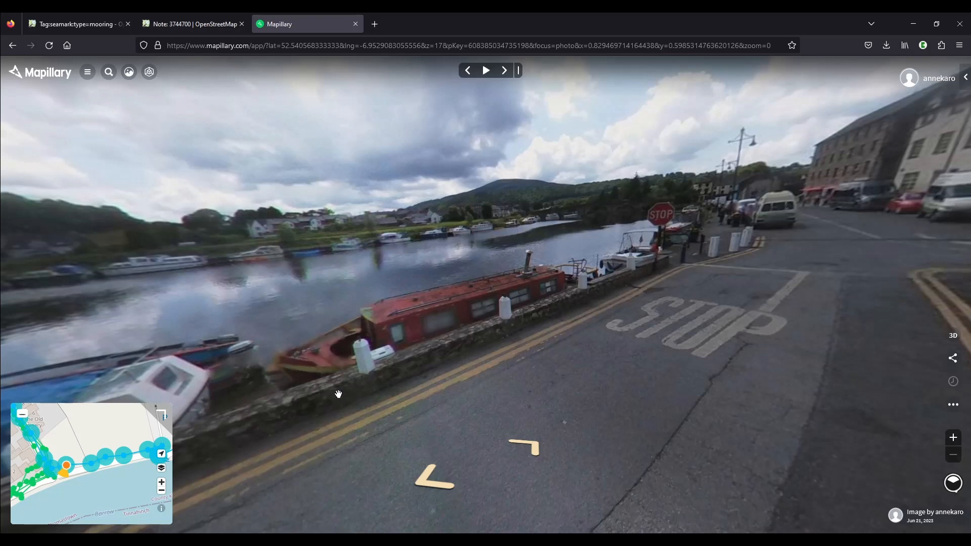
{"action": "left_click_drag", "start_coordinate": [654, 373], "coordinate": [514, 373]}
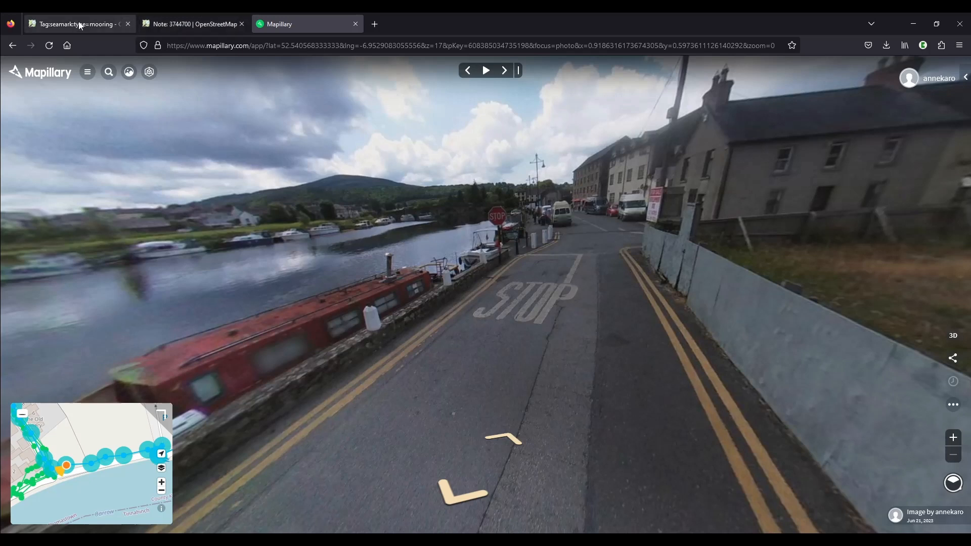
Step: Switch back to the OpenStreetMap page and open the quay between Barrow Lane and the slipway for close-up editing
{"action": "left_click", "coordinate": [189, 24]}
{"action": "left_click_drag", "start_coordinate": [444, 343], "coordinate": [485, 347]}
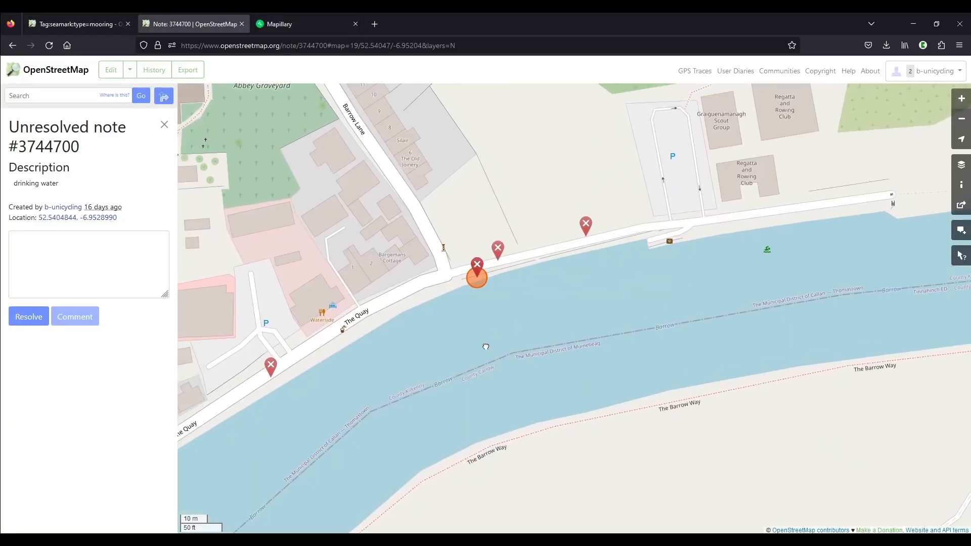
{"action": "left_click", "coordinate": [112, 71]}
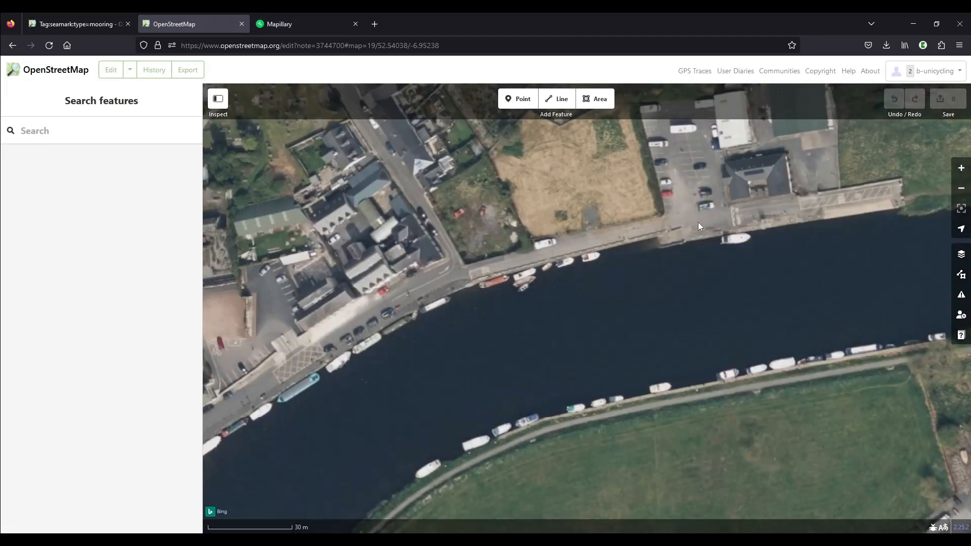
{"action": "double_click", "coordinate": [654, 245]}
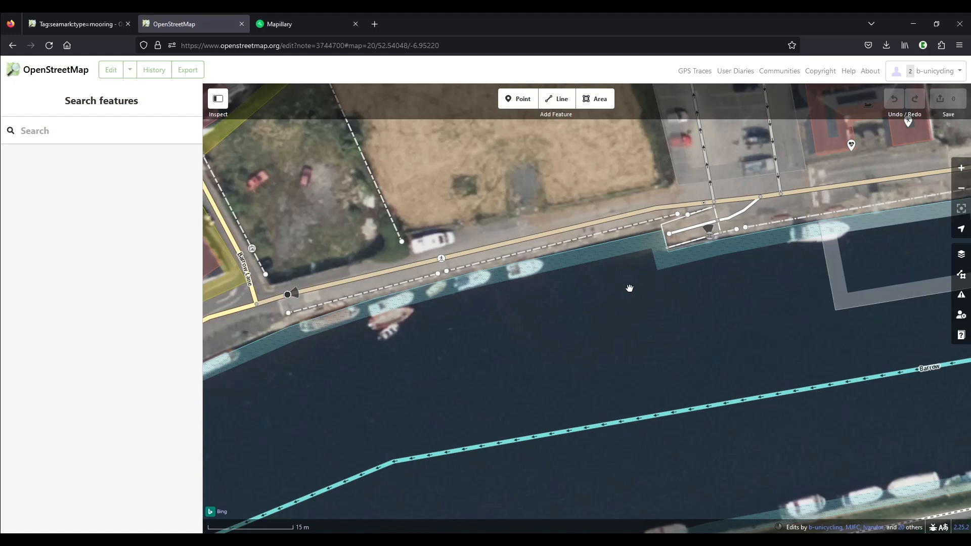
{"action": "left_click_drag", "start_coordinate": [620, 377], "coordinate": [596, 250]}
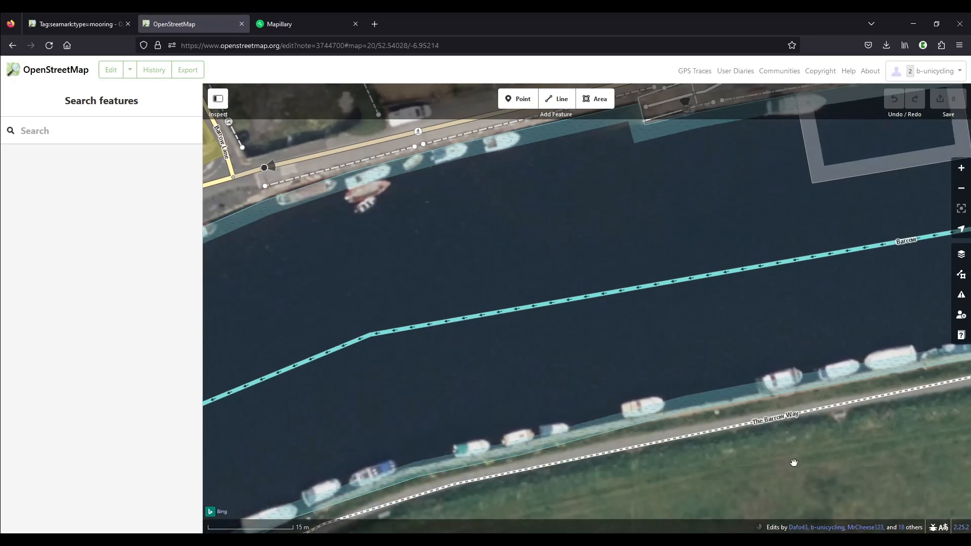
{"action": "left_click_drag", "start_coordinate": [580, 189], "coordinate": [585, 332]}
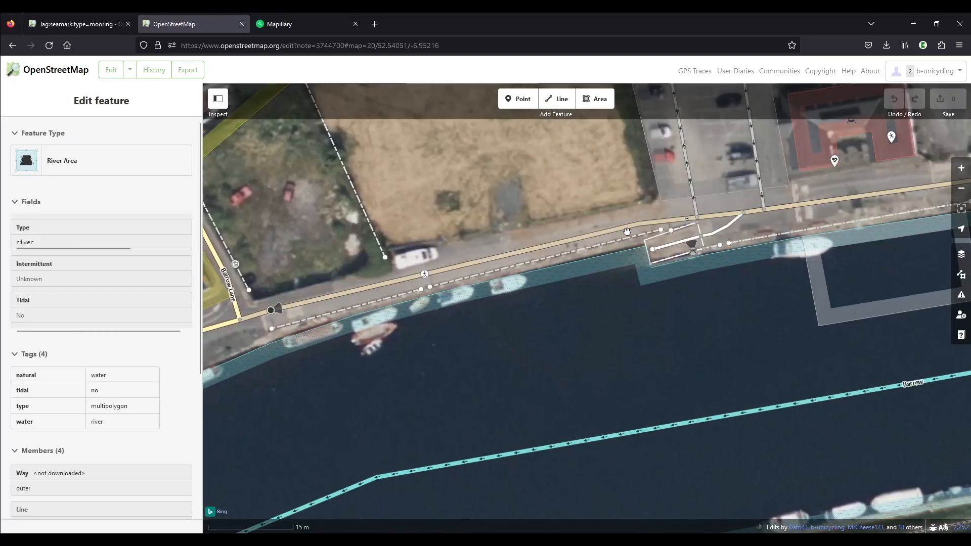
Step: Hide the OpenStreetMap data layer to examine the bollards along the quay in the aerial imagery, and restore the layer
{"action": "scroll", "coordinate": [631, 231], "scroll_direction": "up", "scroll_amount": 3}
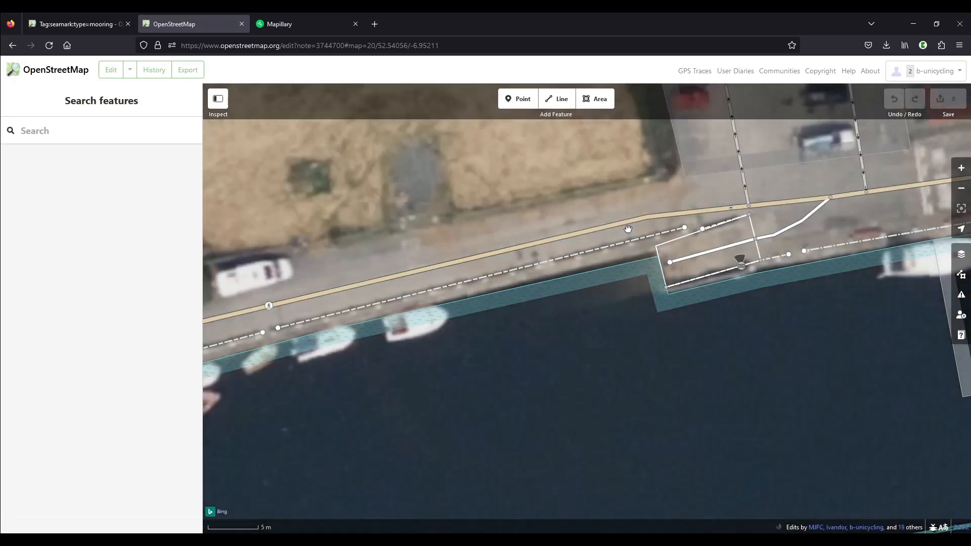
{"action": "scroll", "coordinate": [521, 321], "scroll_direction": "down", "scroll_amount": 5}
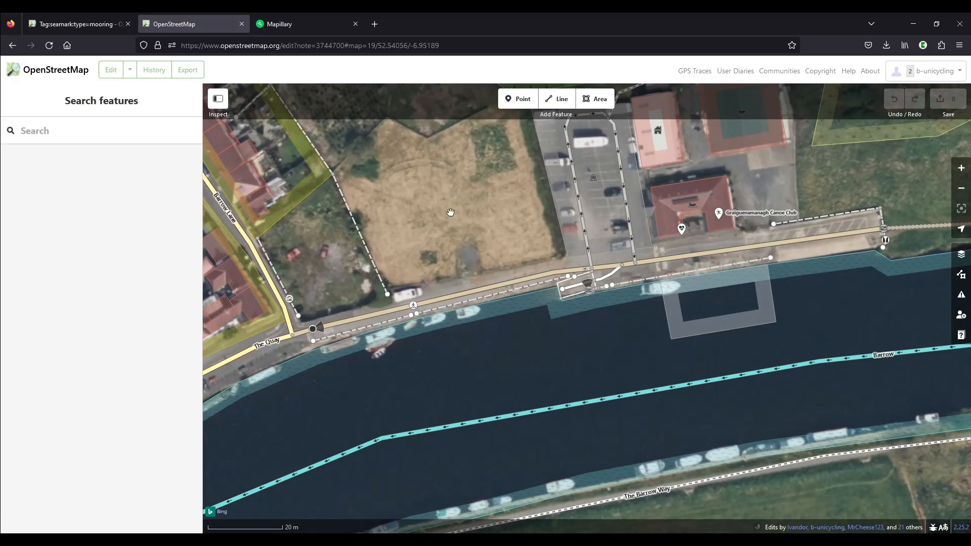
{"action": "scroll", "coordinate": [440, 296], "scroll_direction": "up", "scroll_amount": 5}
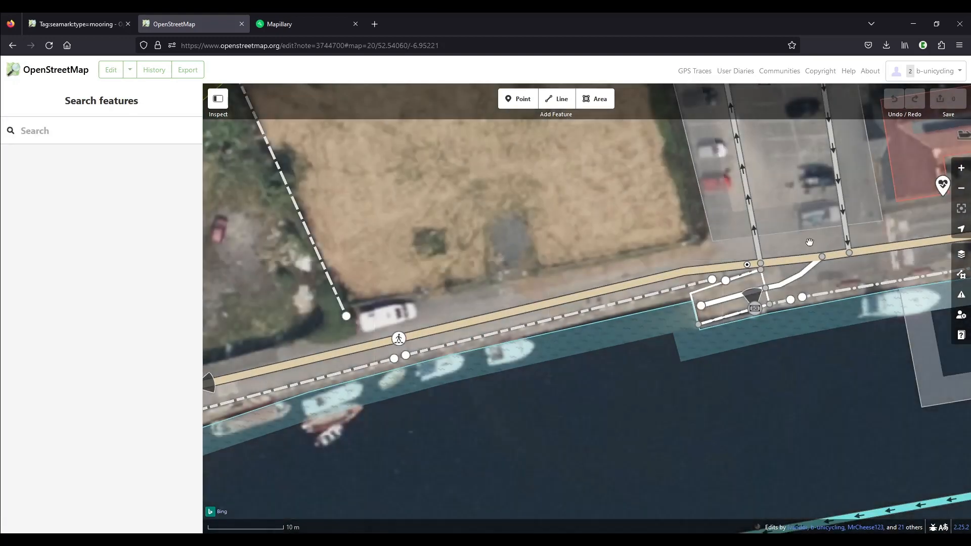
{"action": "left_click", "coordinate": [958, 278]}
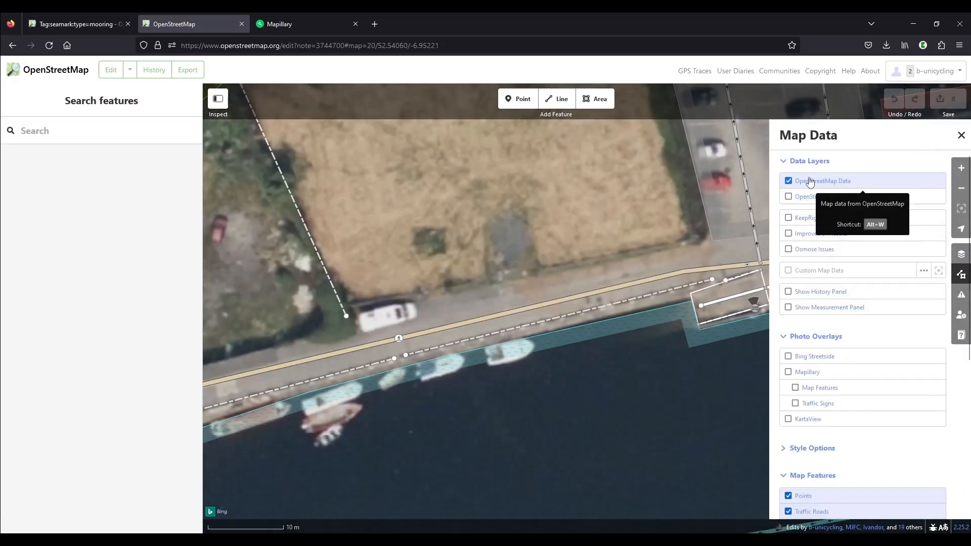
{"action": "left_click", "coordinate": [788, 181]}
{"action": "key", "text": "Down"}
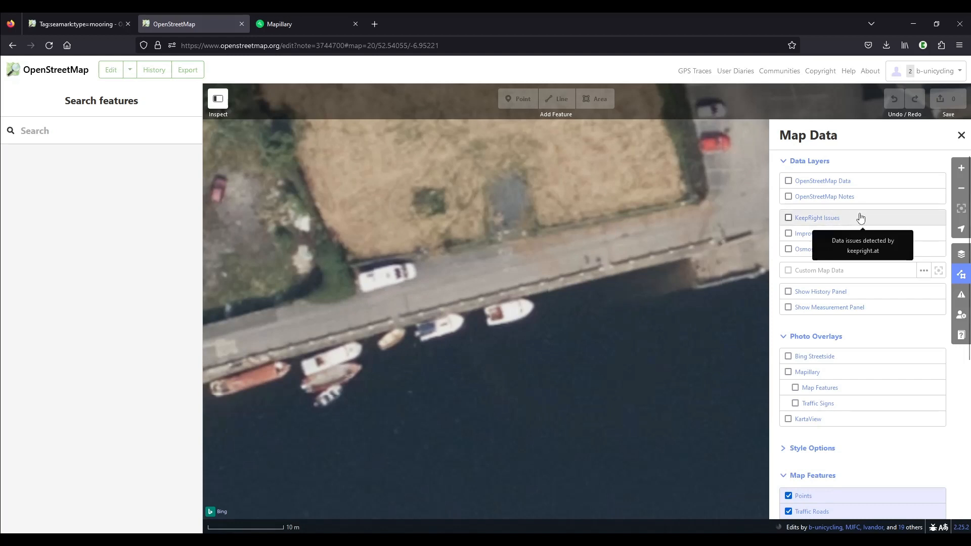
{"action": "left_click", "coordinate": [842, 186]}
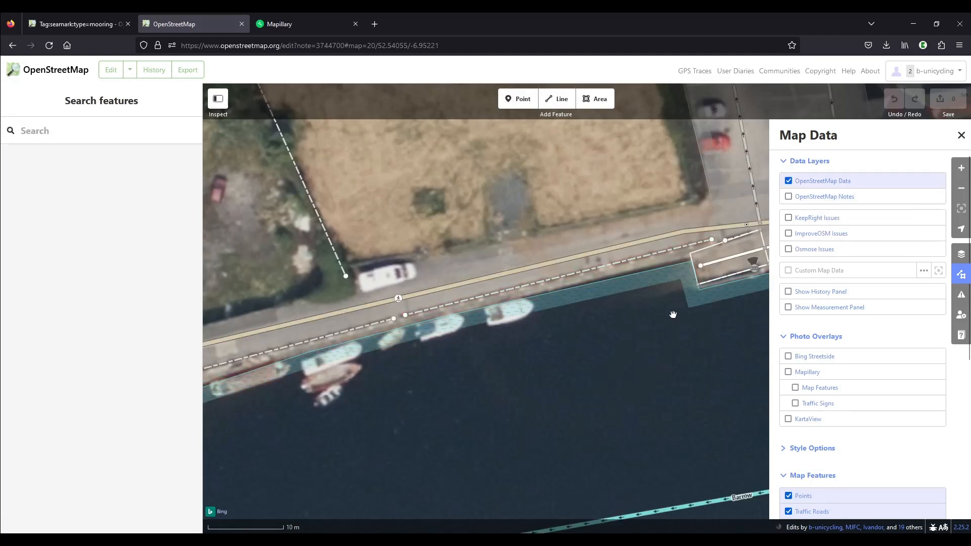
{"action": "scroll", "coordinate": [400, 329], "scroll_direction": "up", "scroll_amount": 2}
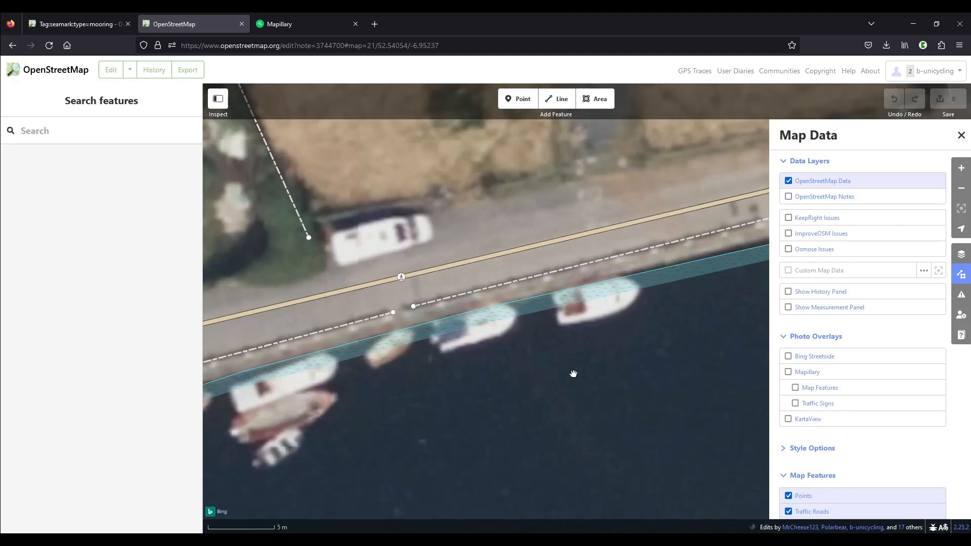
{"action": "left_click", "coordinate": [961, 275]}
Step: Place a point on the river wall line just west of the slipway, at the bollard seen in the imagery
{"action": "left_click", "coordinate": [519, 99]}
{"action": "left_click", "coordinate": [438, 300]}
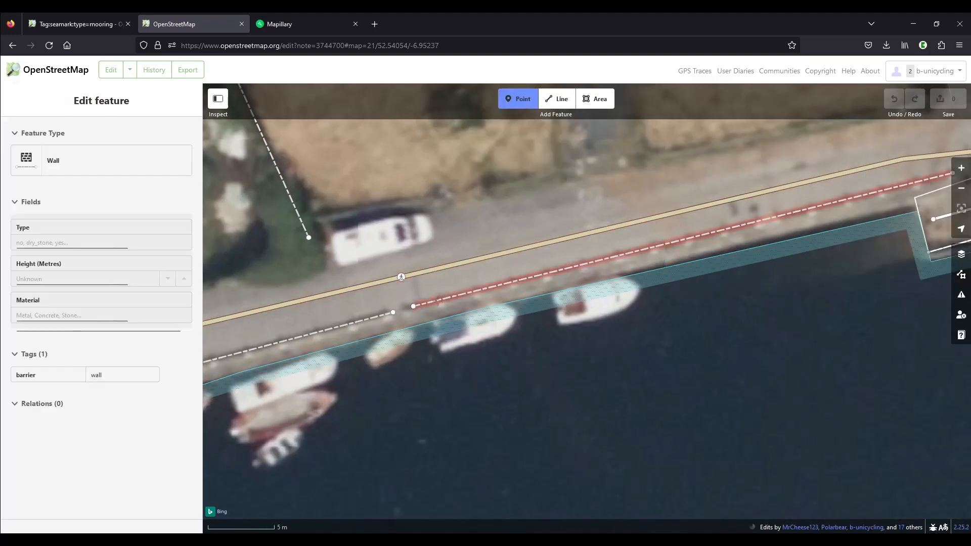
{"action": "left_click_drag", "start_coordinate": [743, 290], "coordinate": [403, 371]}
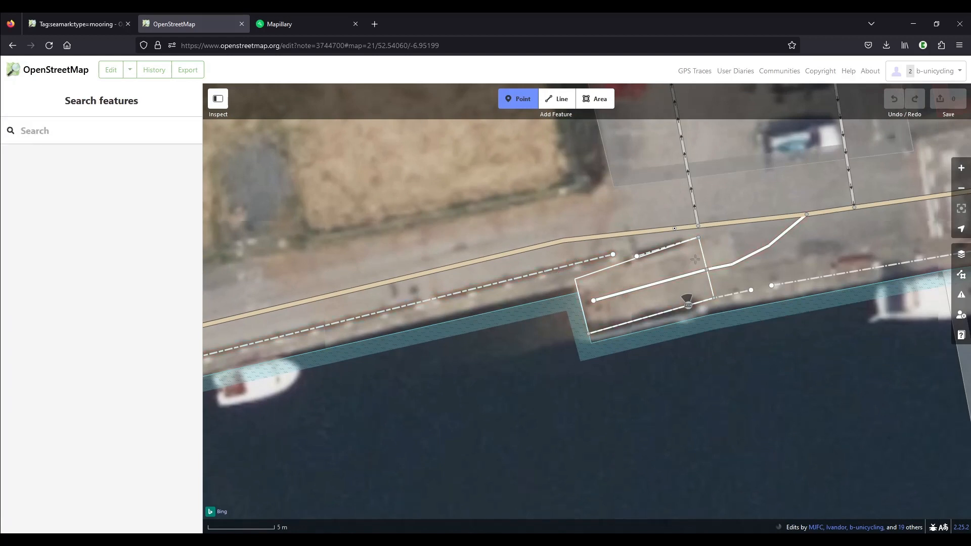
{"action": "left_click", "coordinate": [543, 273]}
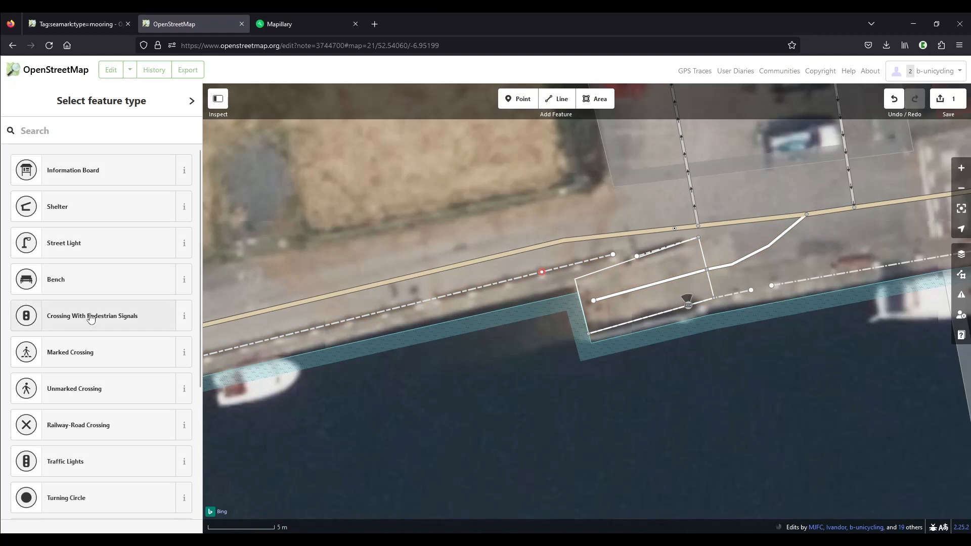
Step: Try to find a preset for the new point by searching the feature types for "seamark:"
{"action": "left_click", "coordinate": [92, 134]}
{"action": "type", "text": "sea"}
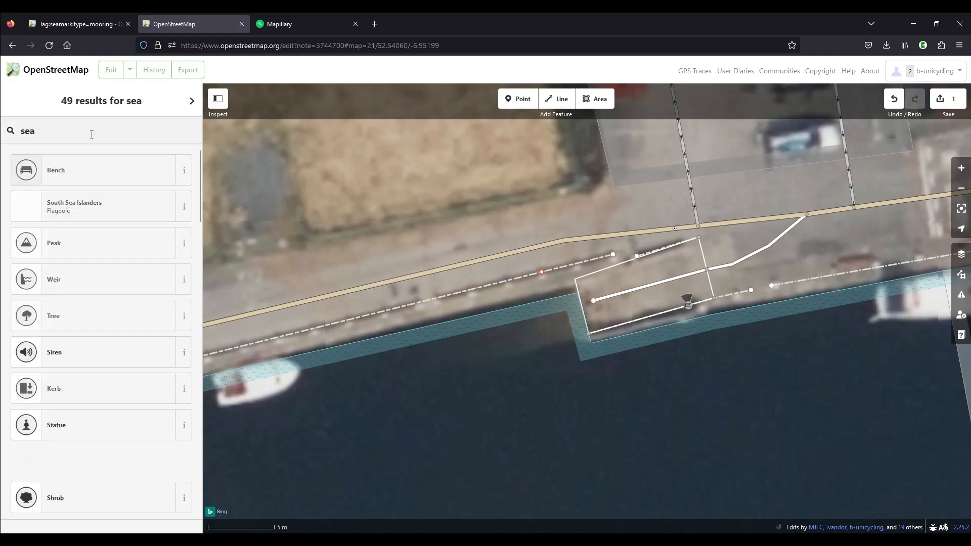
{"action": "type", "text": "maer"}
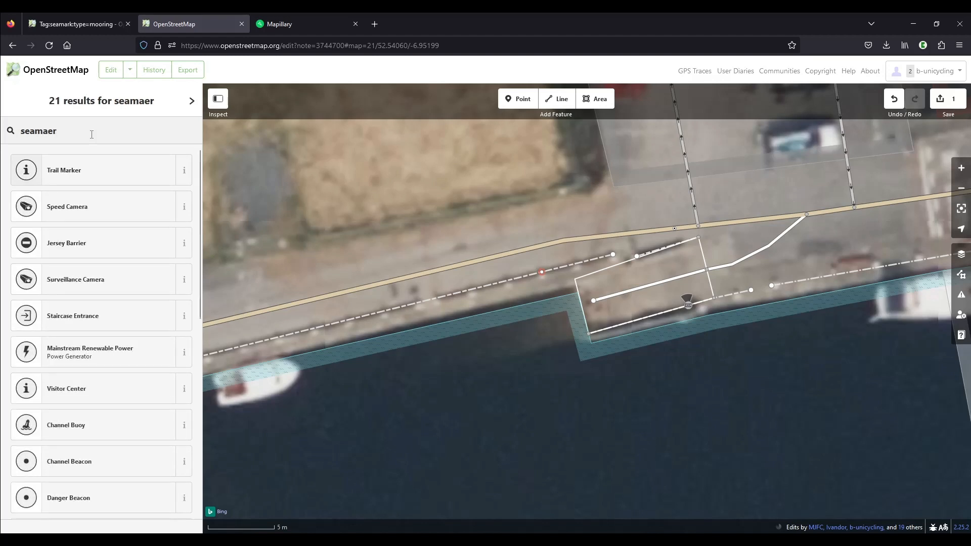
{"action": "type", "text": "k:"}
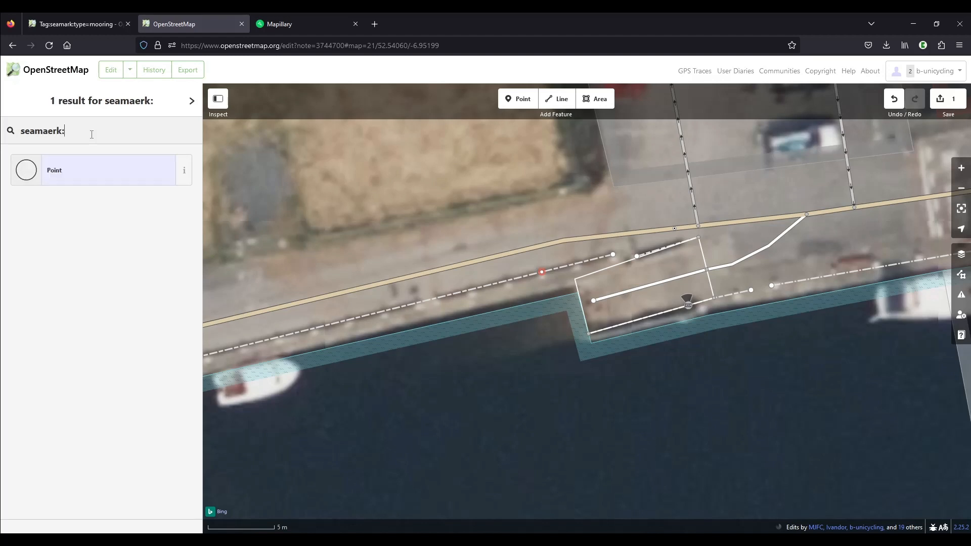
{"action": "key", "text": "BackSpace"}
{"action": "key", "text": "BackSpace"}
{"action": "key", "text": "BackSpace"}
{"action": "key", "text": "BackSpace"}
{"action": "type", "text": "rk:"}
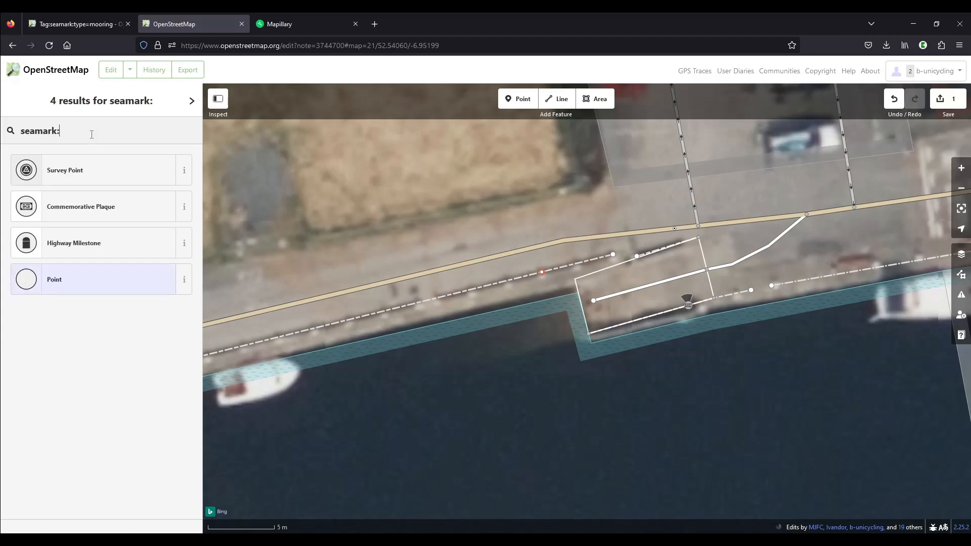
{"action": "key", "text": "ctrl+a"}
{"action": "key", "text": "BackSpace"}
Step: Assign the generic Point type to the new point and add the tag seamark:type=mooring
{"action": "scroll", "coordinate": [88, 322], "scroll_direction": "down", "scroll_amount": 3}
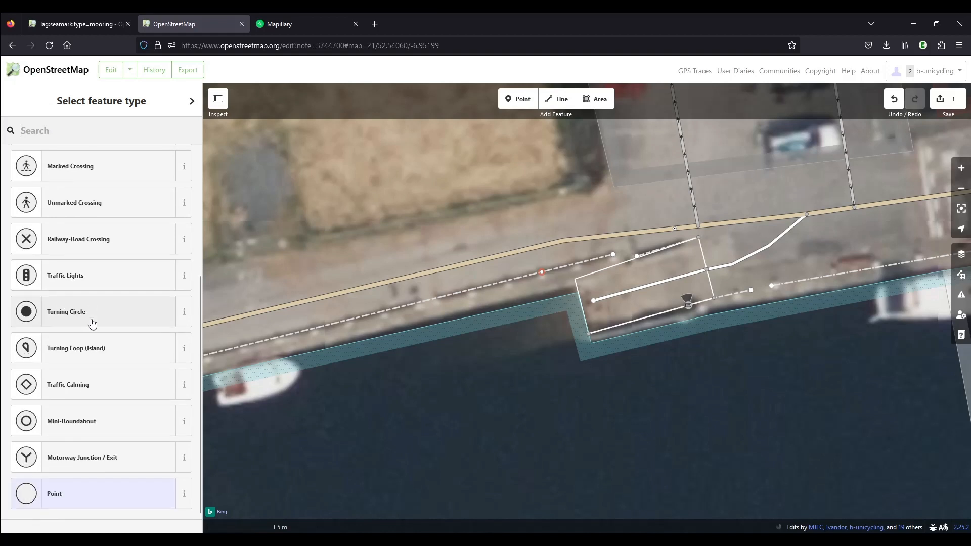
{"action": "left_click", "coordinate": [64, 498]}
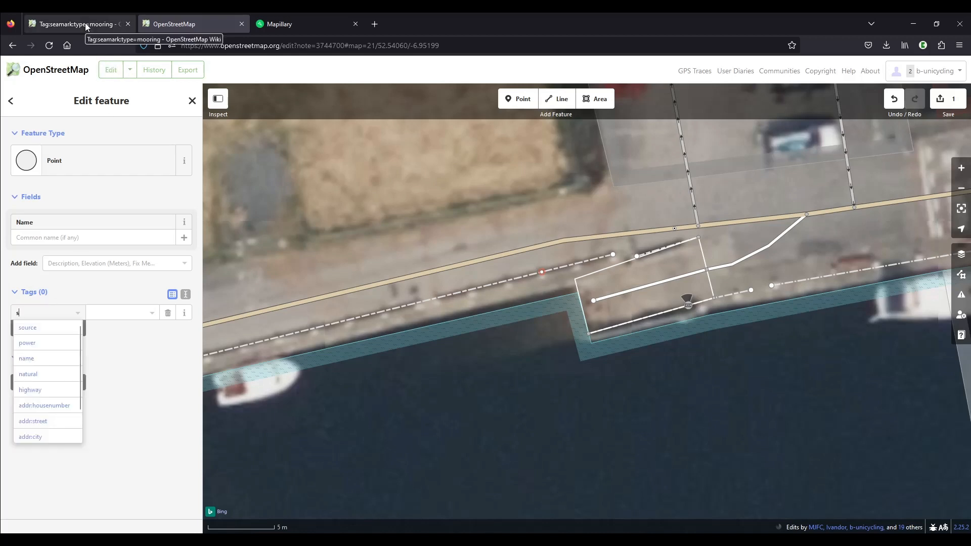
{"action": "type", "text": "seamark:"}
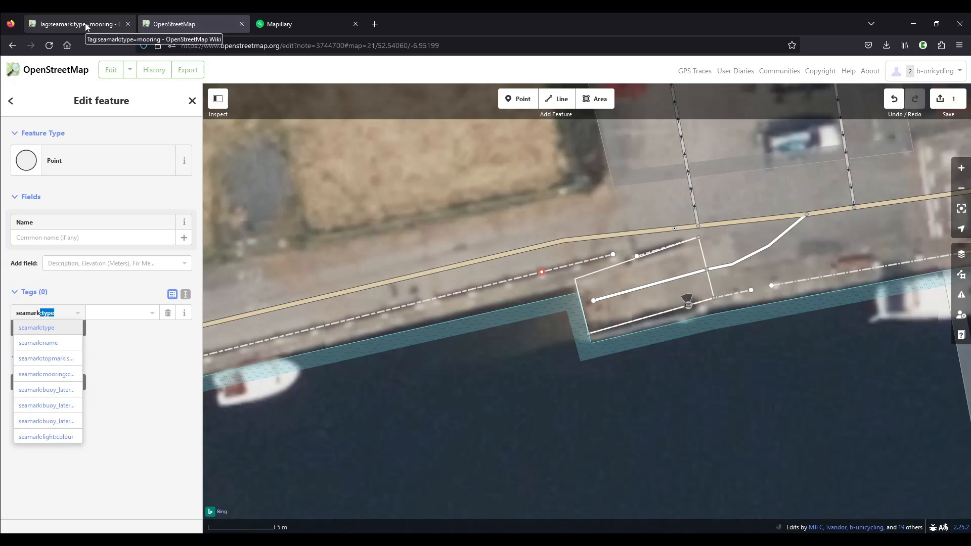
{"action": "key", "text": "Tab"}
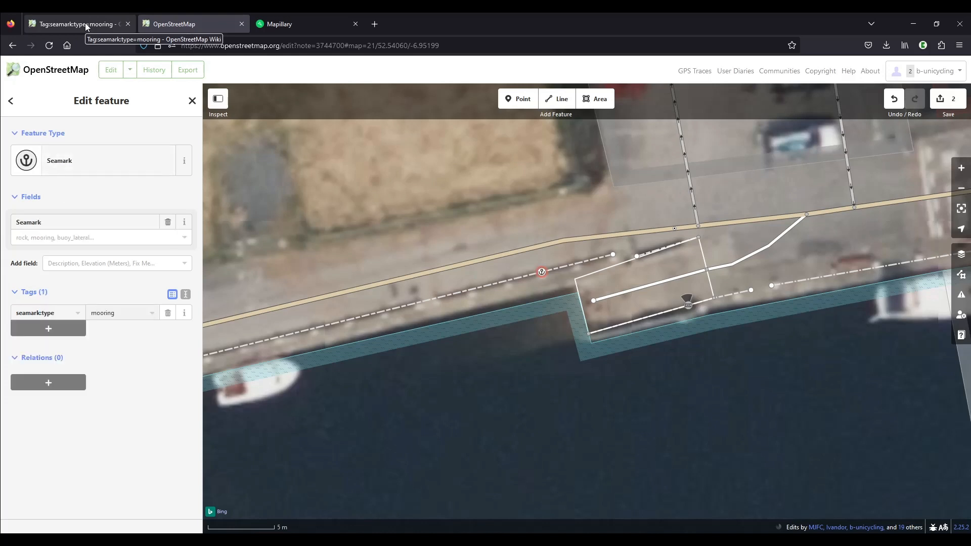
{"action": "key", "text": "Tab"}
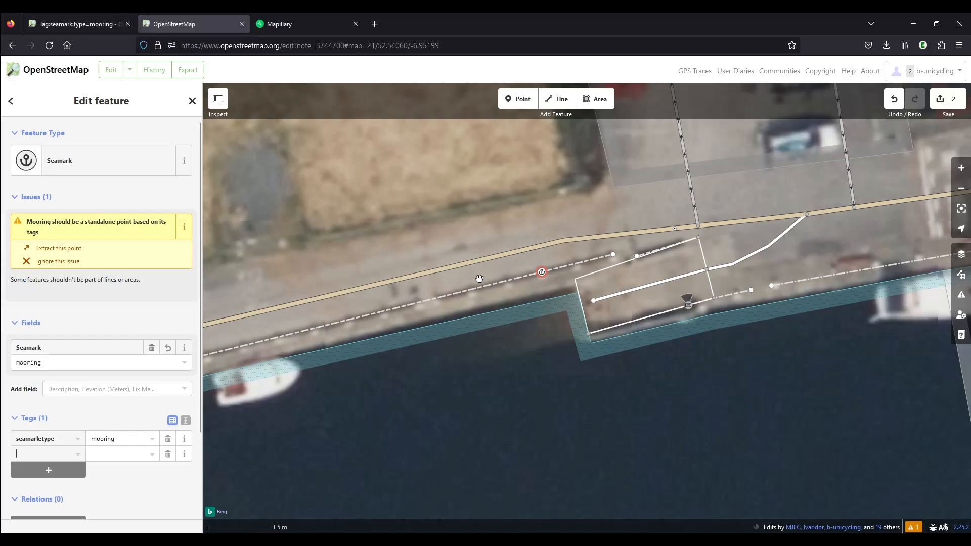
Step: Copy the key seamark:mooring:category from the wiki's mooring categories table and add it as a second tag key on the point
{"action": "left_click", "coordinate": [285, 25]}
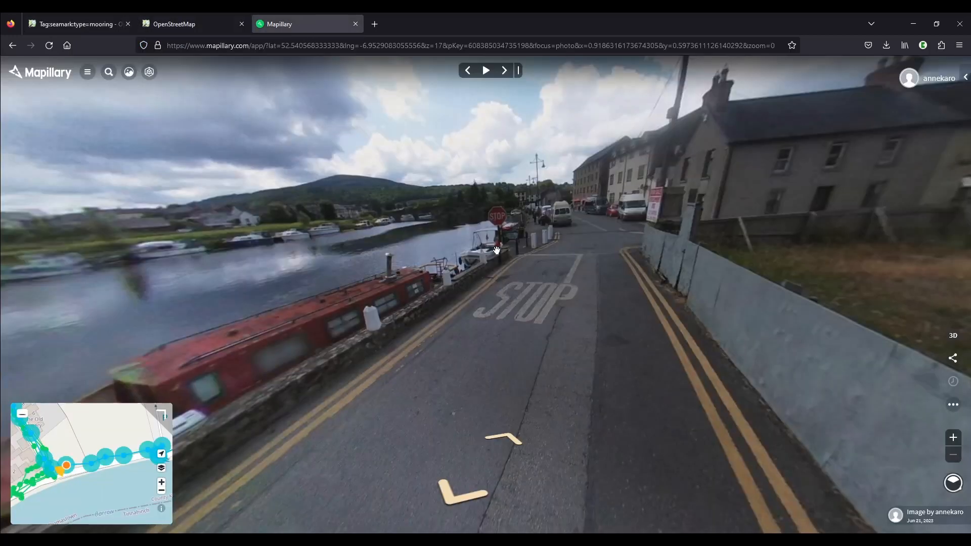
{"action": "left_click", "coordinate": [176, 25]}
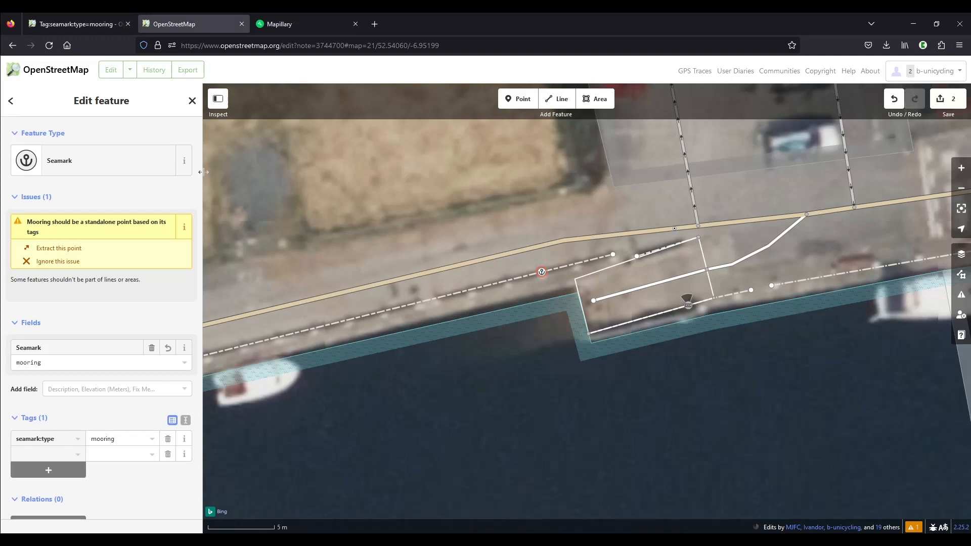
{"action": "left_click", "coordinate": [76, 24]}
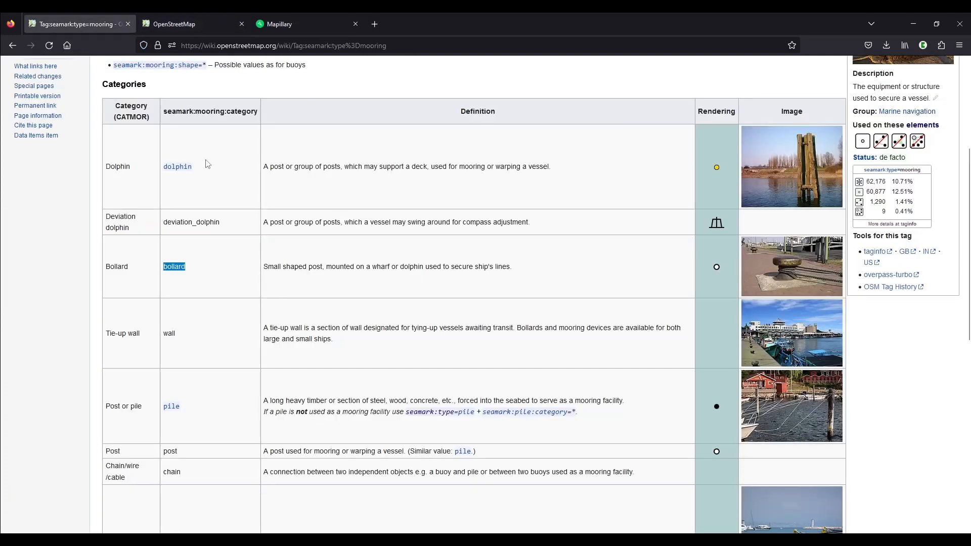
{"action": "left_click_drag", "start_coordinate": [164, 108], "coordinate": [258, 107]}
{"action": "key", "text": "ctrl+c"}
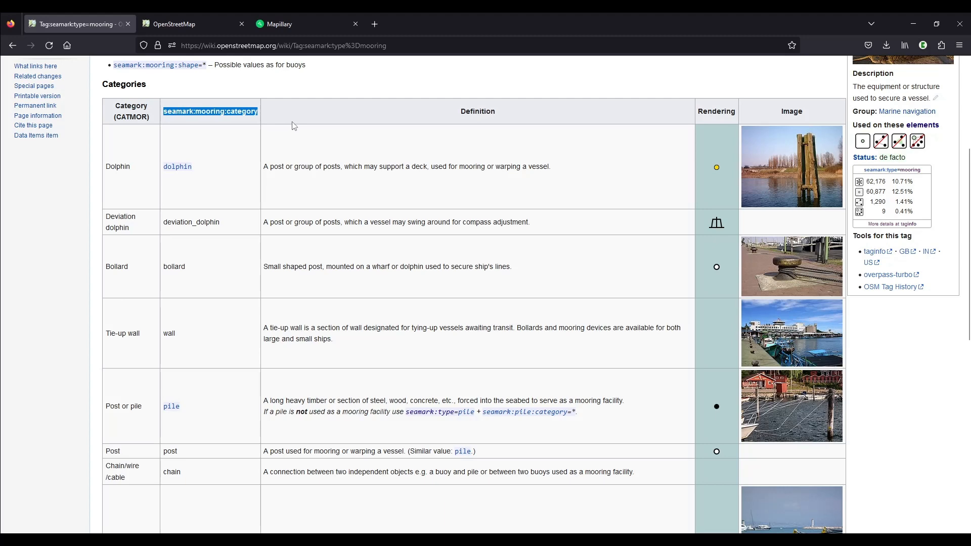
{"action": "left_click", "coordinate": [200, 31]}
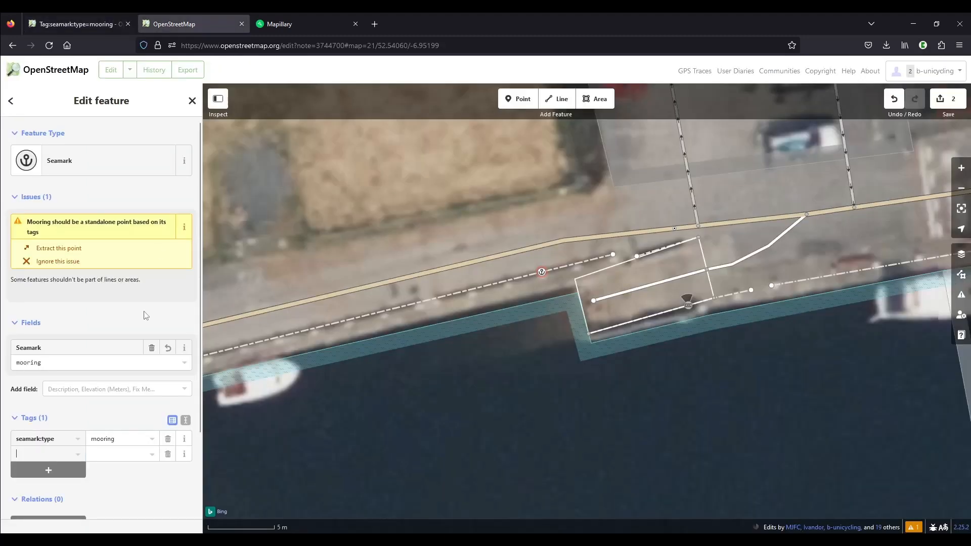
{"action": "left_click", "coordinate": [60, 448]}
{"action": "key", "text": "ctrl+v"}
{"action": "key", "text": "Tab"}
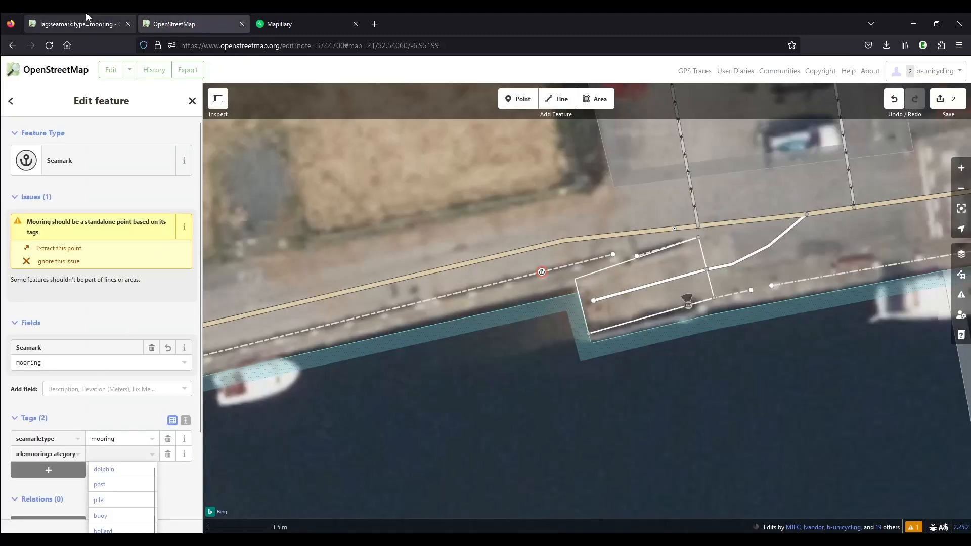
Step: Look up the Bollard value in the wiki table and set the point's seamark:mooring:category to bollard
{"action": "left_click", "coordinate": [75, 23]}
{"action": "left_click_drag", "start_coordinate": [163, 267], "coordinate": [204, 271]}
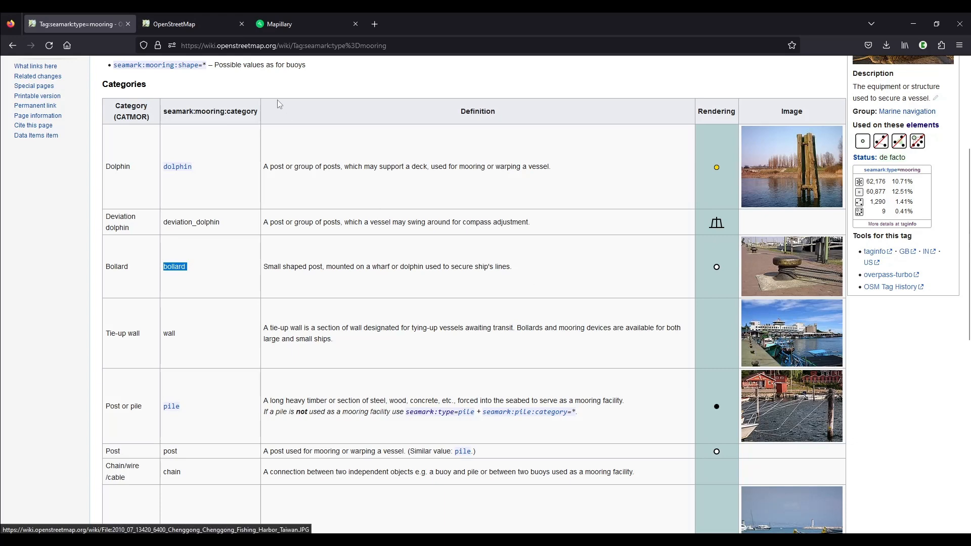
{"action": "left_click", "coordinate": [176, 25]}
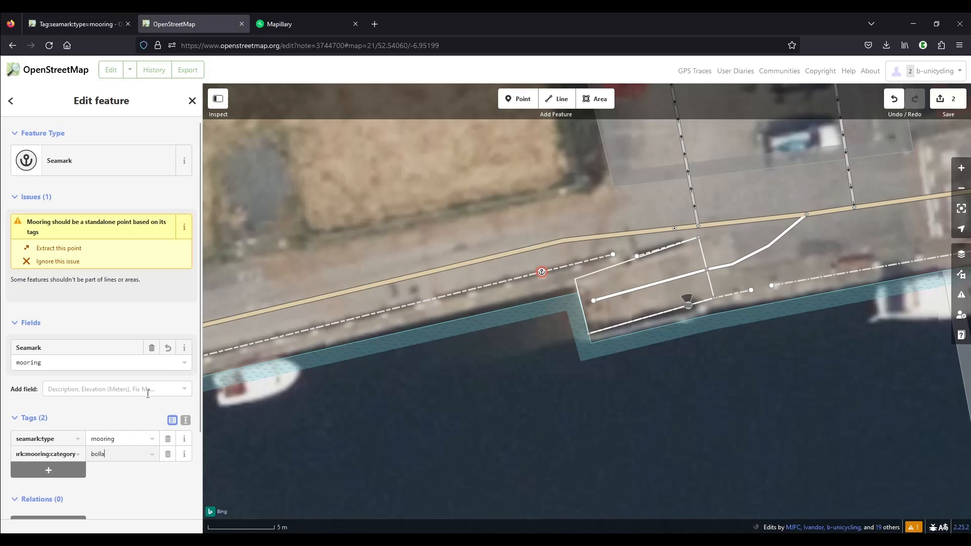
{"action": "type", "text": "rd"}
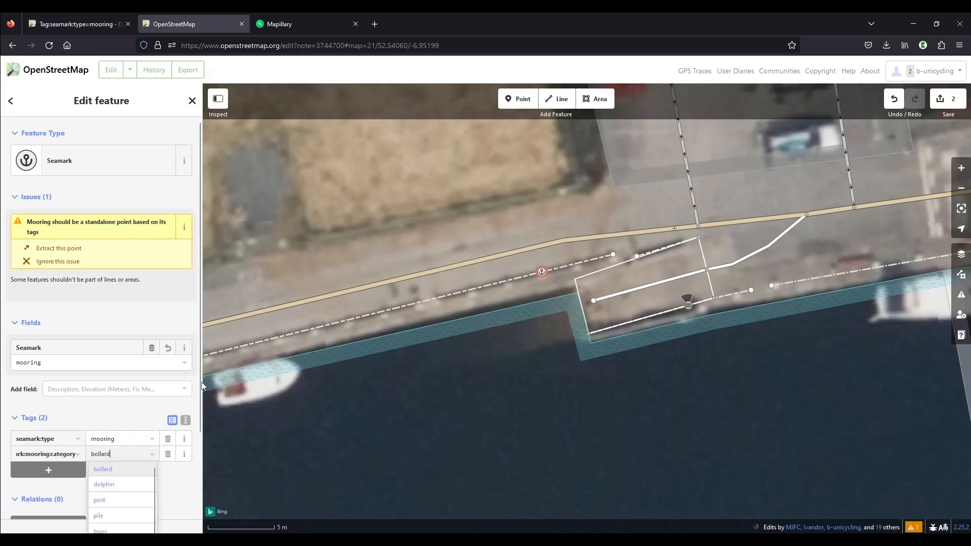
Step: Add a source tag with the value survey;Bing to the mooring bollard point
{"action": "left_click", "coordinate": [59, 470]}
{"action": "type", "text": "source"}
{"action": "key", "text": "Tab"}
{"action": "type", "text": "survey"}
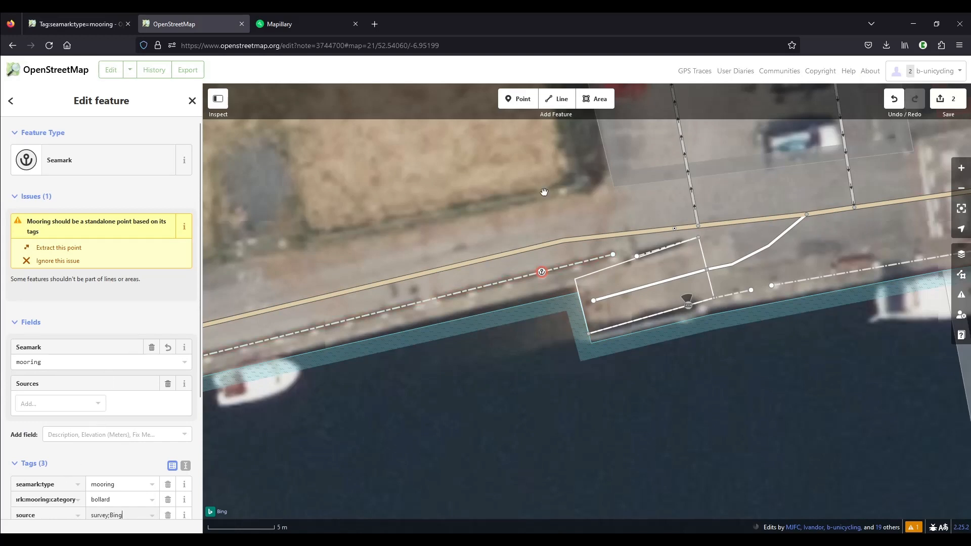
{"action": "scroll", "coordinate": [495, 265], "scroll_direction": "down", "scroll_amount": 3}
{"action": "scroll", "coordinate": [527, 262], "scroll_direction": "up", "scroll_amount": 4}
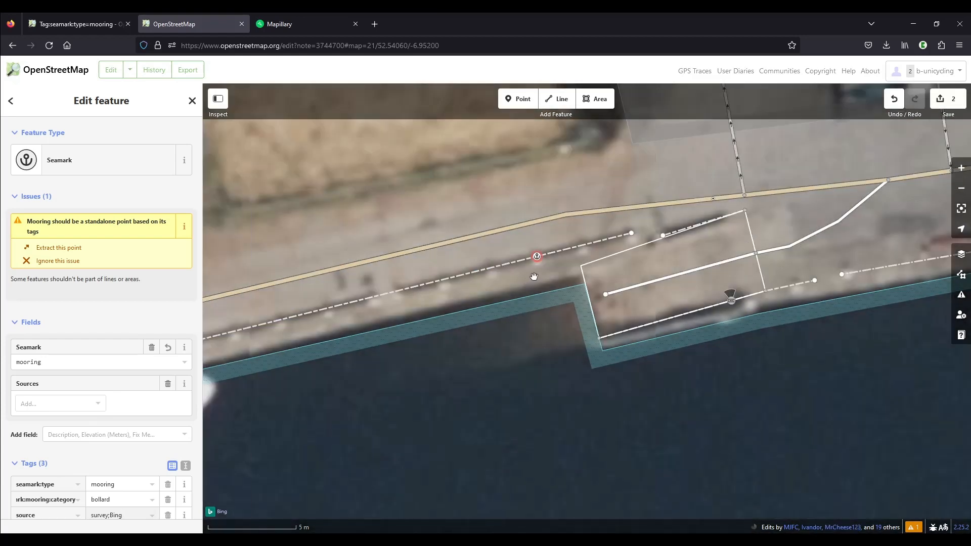
{"action": "key", "text": "Escape"}
Step: Copy the tagged bollard and place the duplicate on the wall line just east of it, near the slipway
{"action": "left_click", "coordinate": [537, 257]}
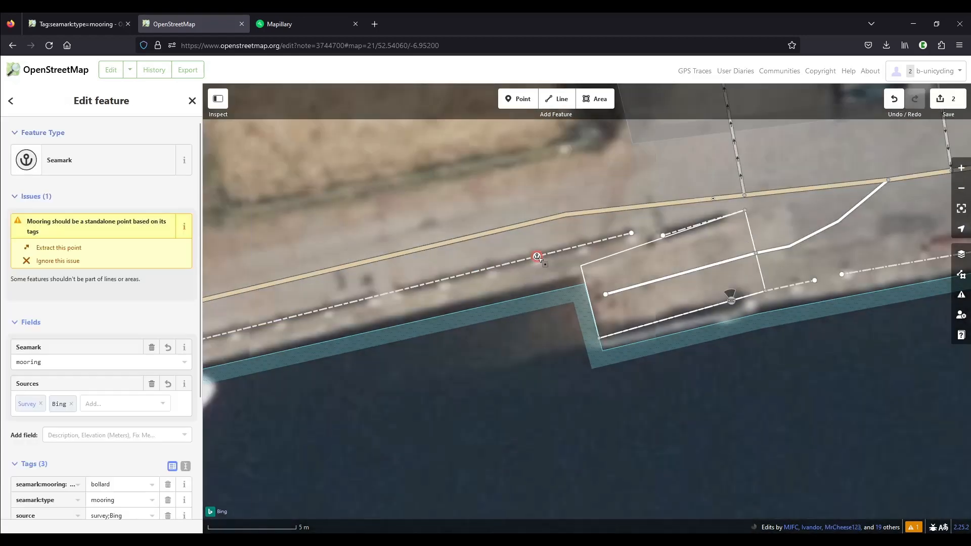
{"action": "key", "text": "ctrl+c"}
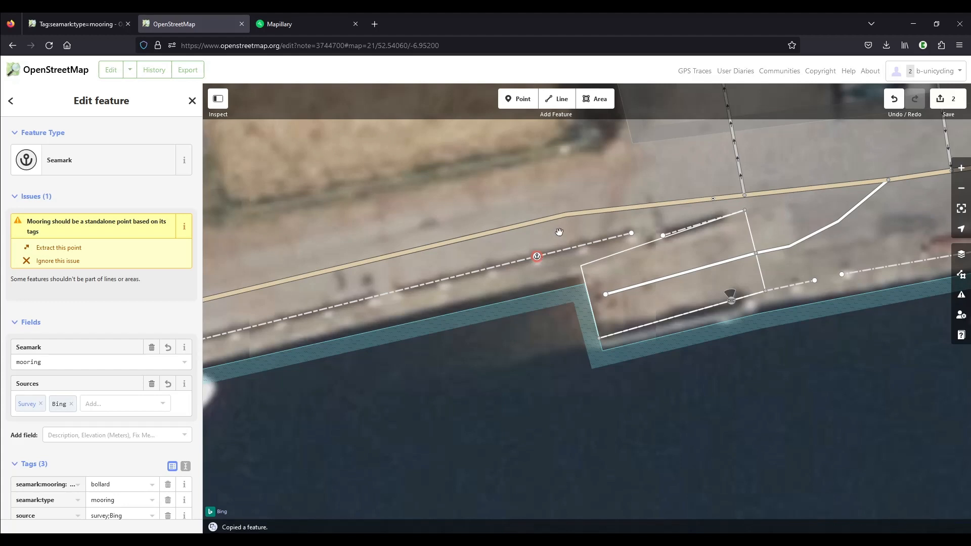
{"action": "key", "text": "ctrl+v"}
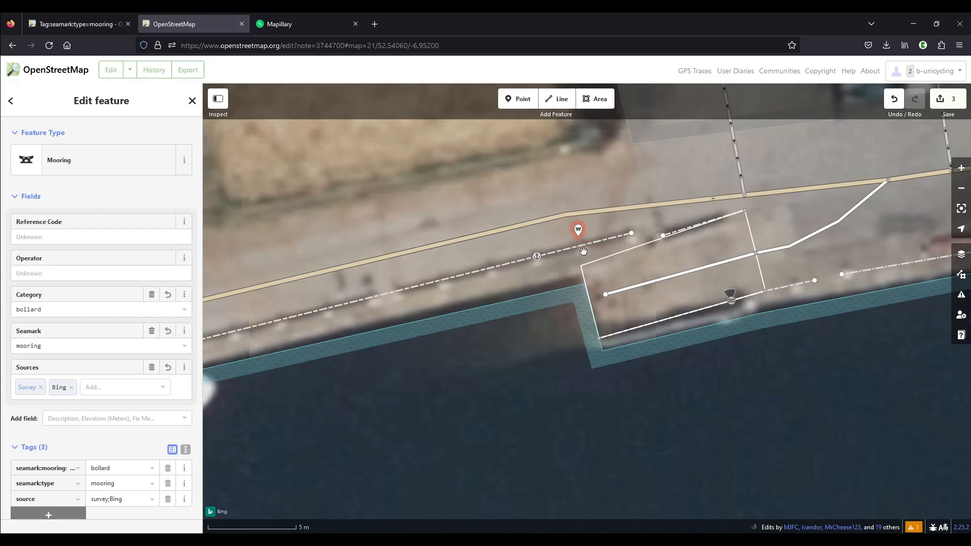
{"action": "left_click_drag", "start_coordinate": [580, 231], "coordinate": [582, 246]}
{"action": "left_click", "coordinate": [585, 247]}
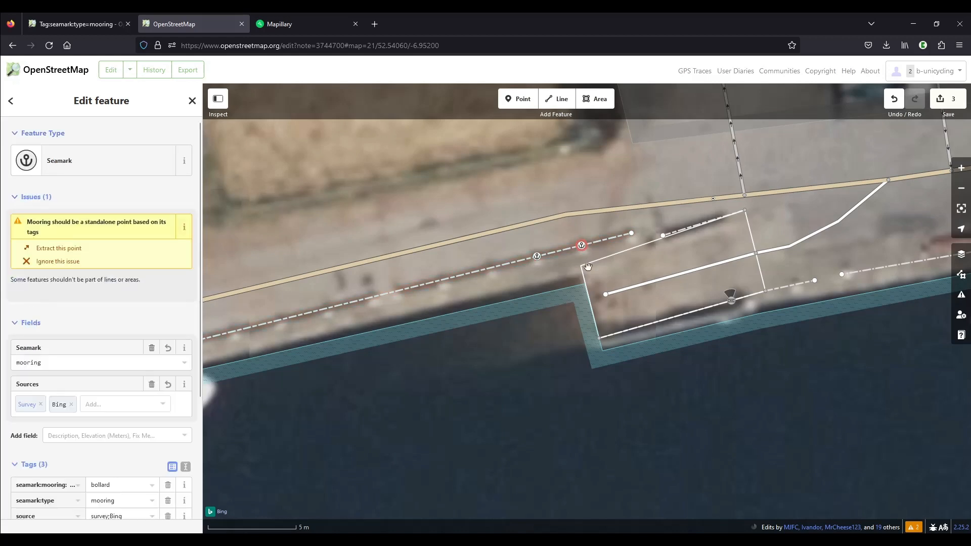
Step: Paste three more bollard copies onto the wall line, working westward from the original along the bollards in the imagery
{"action": "key", "text": "e"}
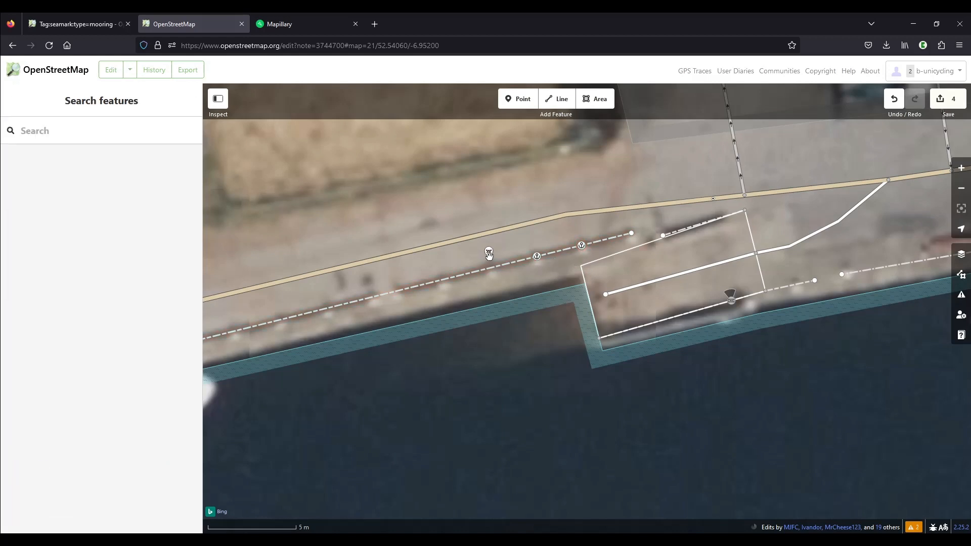
{"action": "left_click", "coordinate": [489, 252]}
{"action": "left_click_drag", "start_coordinate": [489, 253], "coordinate": [443, 279]}
{"action": "key", "text": "e"}
{"action": "left_click", "coordinate": [440, 264]}
{"action": "left_click_drag", "start_coordinate": [419, 273], "coordinate": [588, 198]}
{"action": "key", "text": "e"}
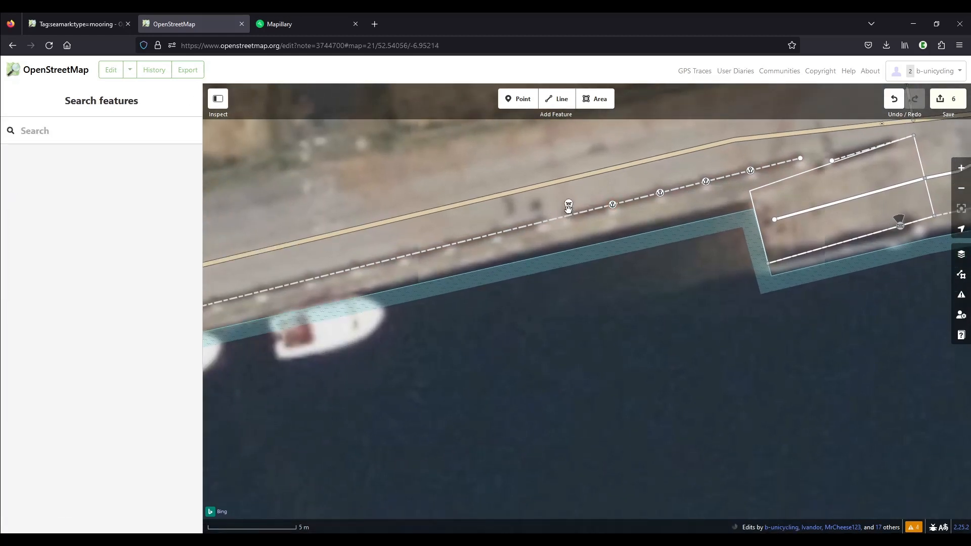
{"action": "left_click", "coordinate": [569, 207]}
{"action": "key", "text": "Escape"}
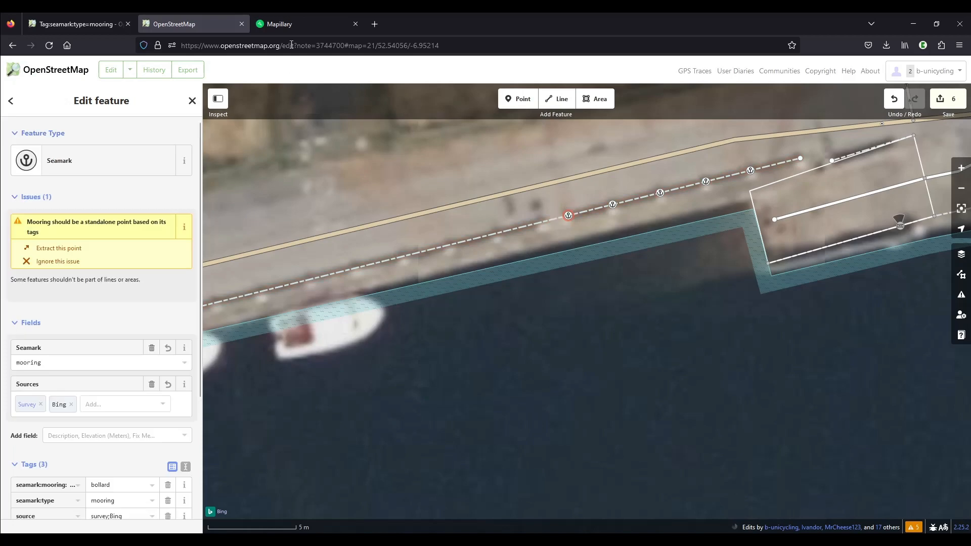
Step: Check the bollards and the wall opening at the pedestrian crossing in the Mapillary street imagery
{"action": "left_click", "coordinate": [294, 28]}
{"action": "left_click_drag", "start_coordinate": [612, 293], "coordinate": [377, 221]}
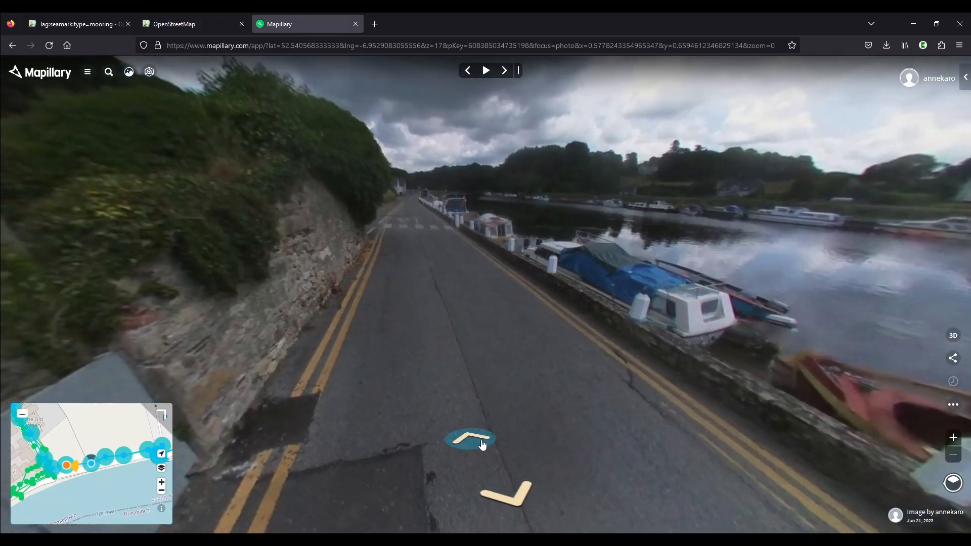
{"action": "left_click", "coordinate": [481, 440]}
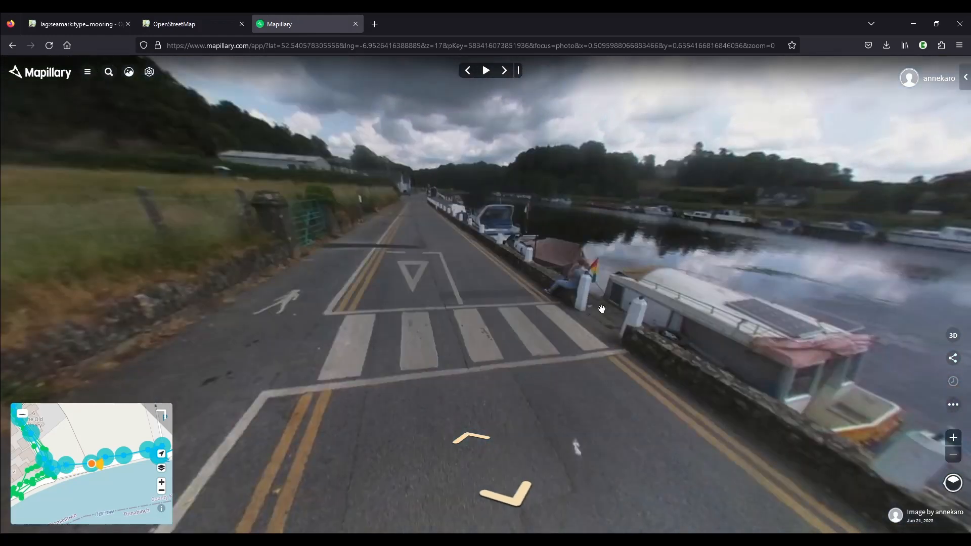
Step: Back in the OpenStreetMap editor, split the wall at the westernmost bollard and the adjacent node, and delete the short segment between them
{"action": "left_click", "coordinate": [185, 25]}
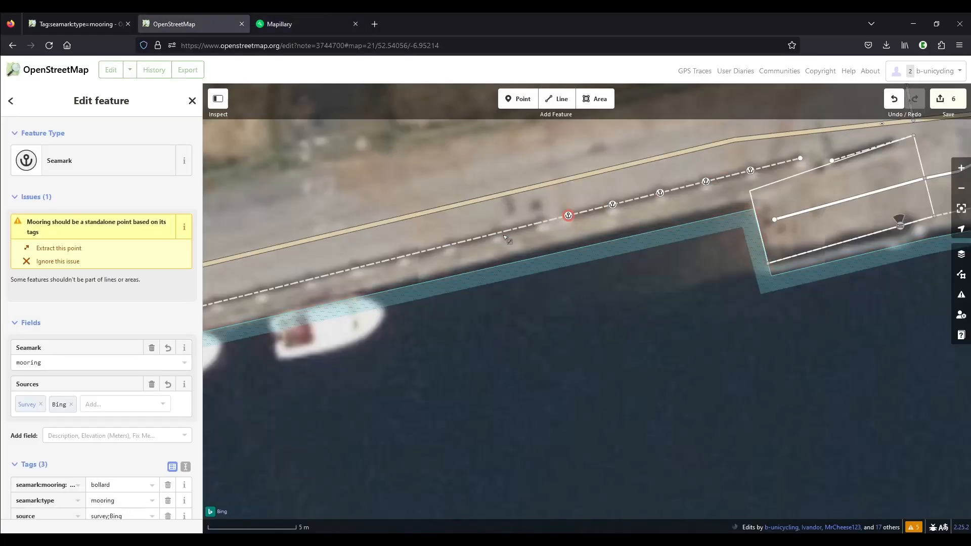
{"action": "left_click", "coordinate": [546, 228]}
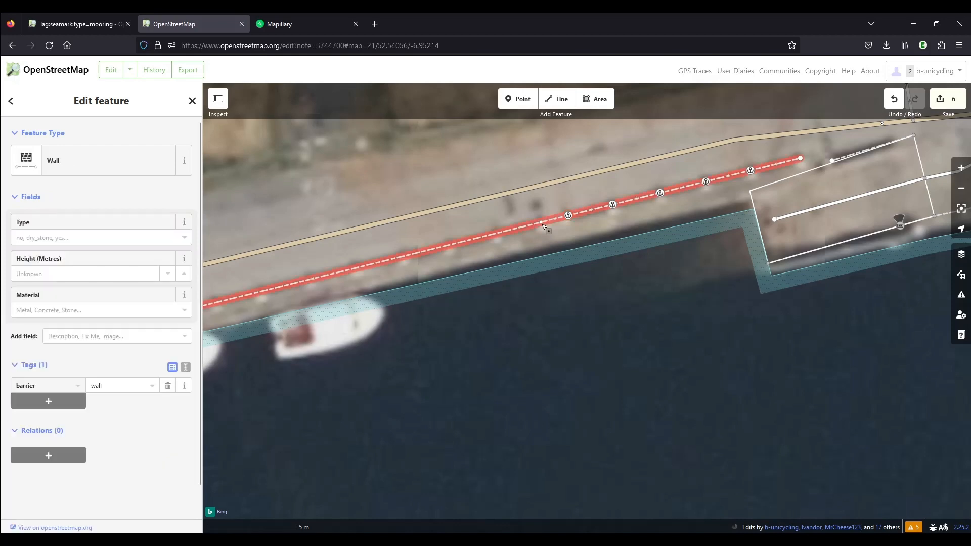
{"action": "right_click", "coordinate": [541, 221]}
{"action": "left_click", "coordinate": [557, 305]}
{"action": "right_click", "coordinate": [568, 218]}
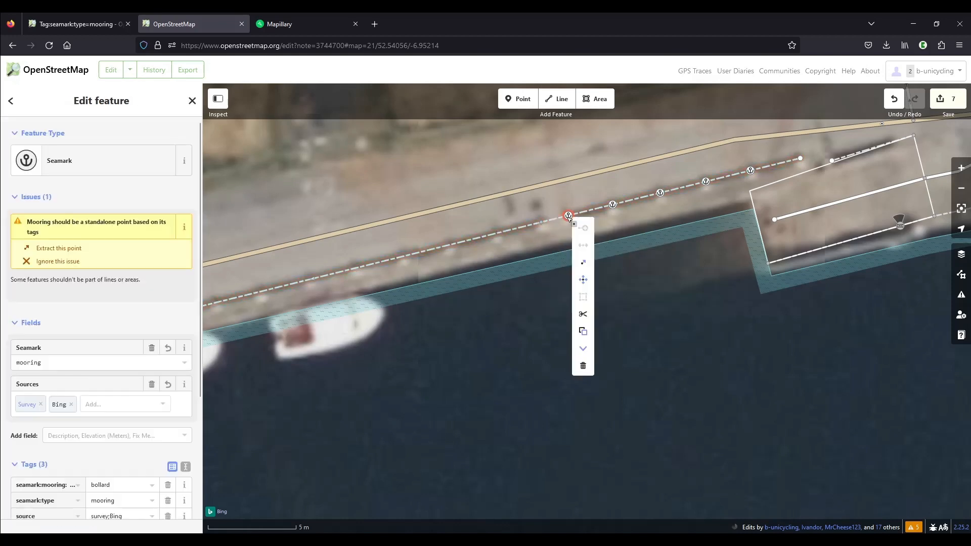
{"action": "left_click", "coordinate": [582, 319]}
{"action": "left_click", "coordinate": [559, 225]}
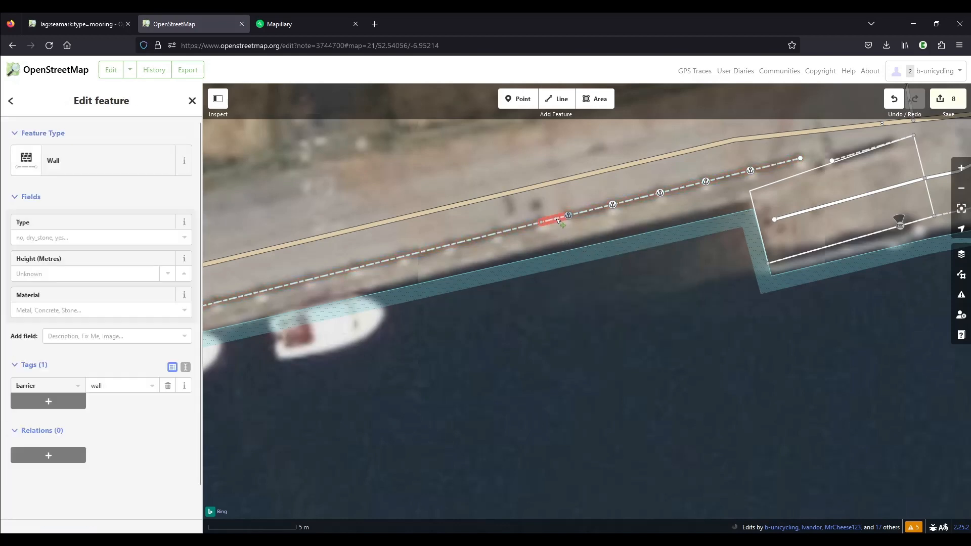
{"action": "key", "text": "Delete"}
Step: Copy the bollard at the wall opening and paste a duplicate onto the wall end across the gap
{"action": "left_click", "coordinate": [568, 216]}
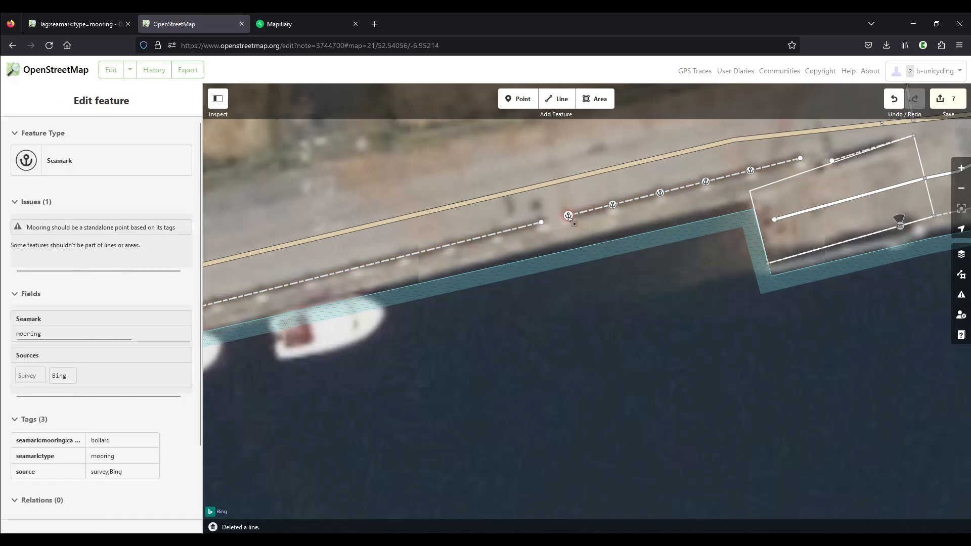
{"action": "key", "text": "ctrl+c"}
{"action": "key", "text": "ctrl+v"}
{"action": "left_click", "coordinate": [540, 220]}
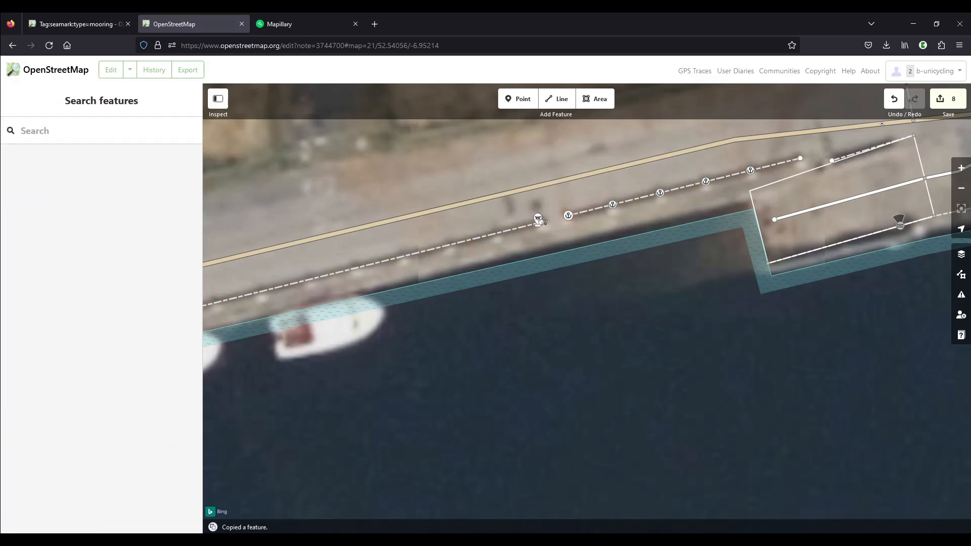
Step: Paste bollard copies westward along this wall section up to its western end node at the next opening
{"action": "key", "text": "ctrl+v"}
{"action": "left_click_drag", "start_coordinate": [494, 217], "coordinate": [449, 242]}
{"action": "key", "text": "ctrl+v"}
{"action": "left_click", "coordinate": [447, 228]}
{"action": "key", "text": "Escape"}
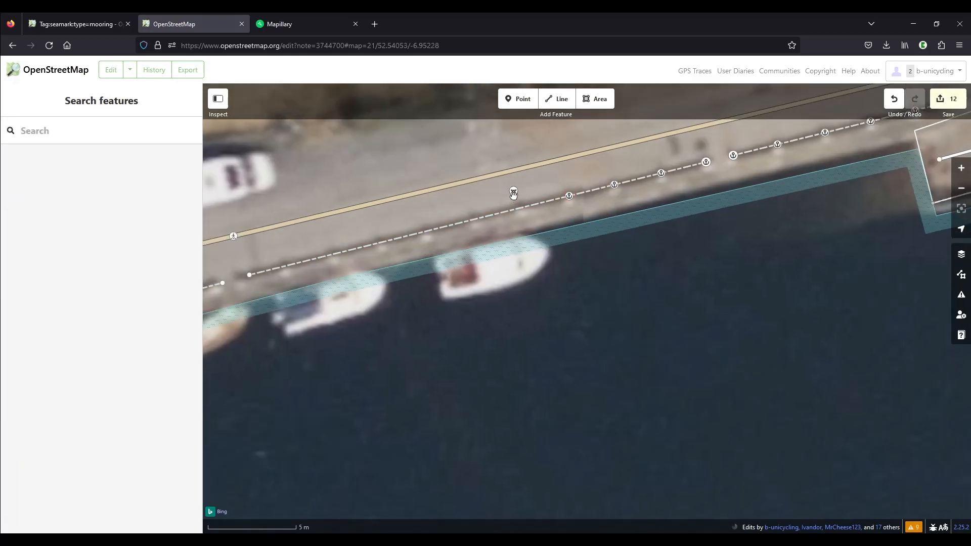
{"action": "left_click", "coordinate": [475, 219]}
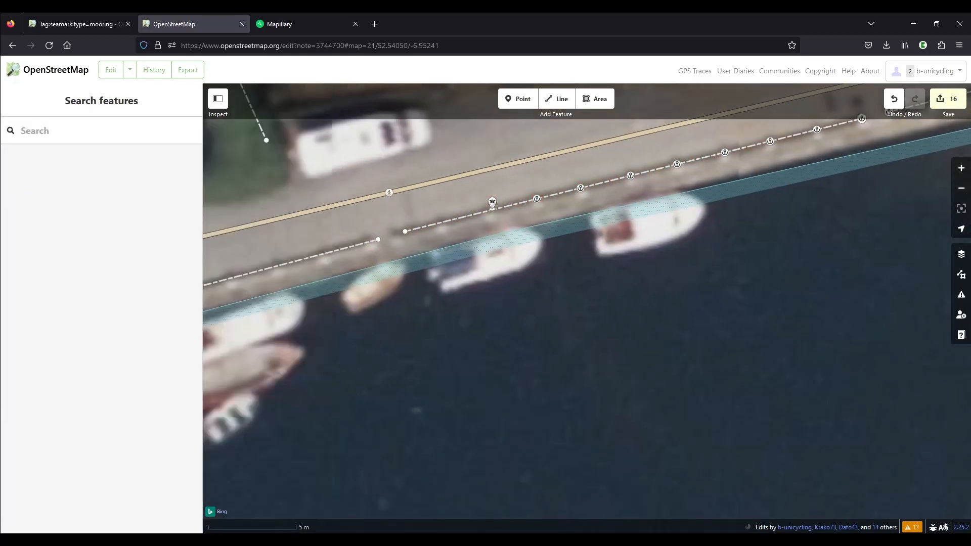
{"action": "key", "text": "ctrl+v"}
{"action": "left_click_drag", "start_coordinate": [453, 203], "coordinate": [407, 230]}
{"action": "left_click", "coordinate": [424, 215]}
{"action": "key", "text": "ctrl+v"}
{"action": "left_click", "coordinate": [113, 28]}
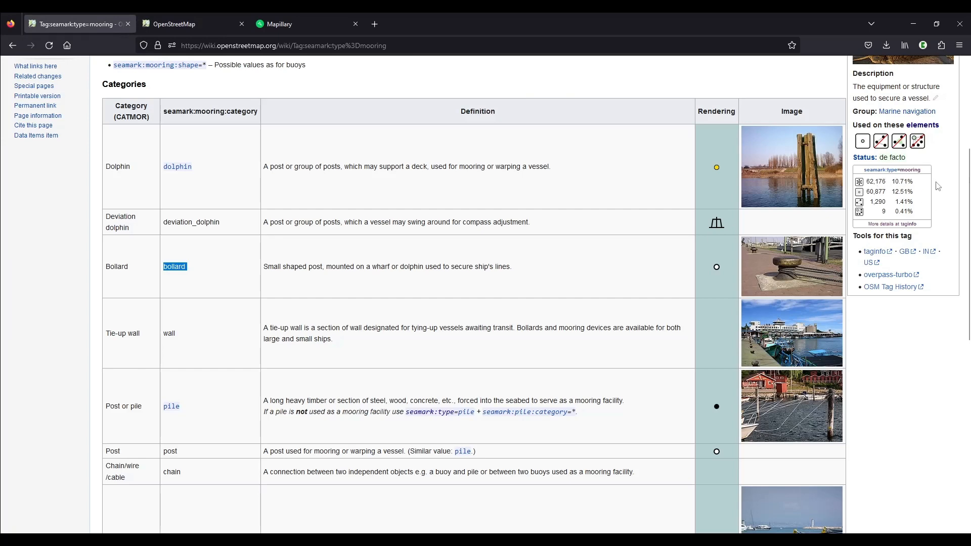
{"action": "left_click", "coordinate": [202, 25]}
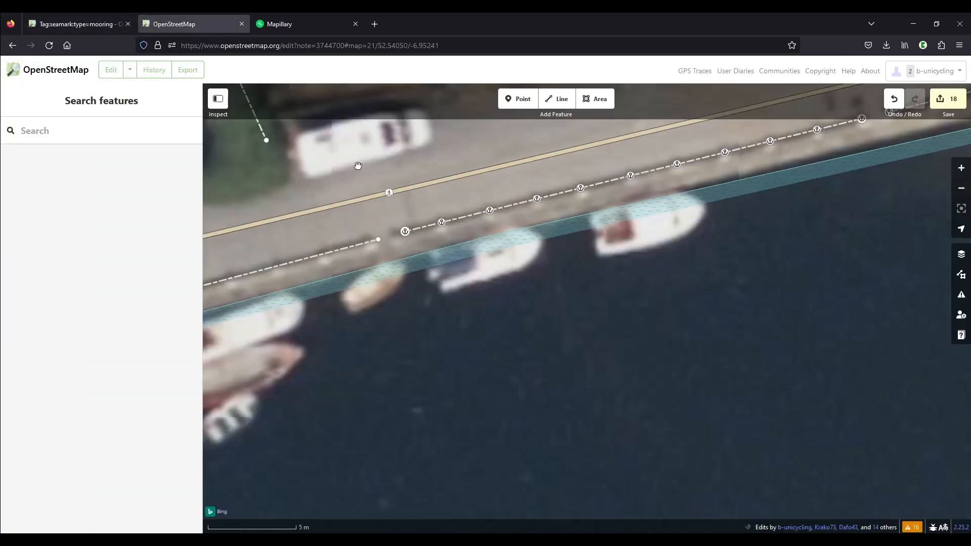
Step: Paste bollard copies onto the next wall section, starting at its eastern end node and continuing westward
{"action": "left_click_drag", "start_coordinate": [392, 233], "coordinate": [486, 188]}
{"action": "key", "text": "1"}
{"action": "left_click", "coordinate": [548, 184]}
{"action": "key", "text": "ctrl+v"}
{"action": "left_click", "coordinate": [448, 189]}
{"action": "key", "text": "ctrl+v"}
{"action": "left_click", "coordinate": [409, 202]}
{"action": "key", "text": "ctrl+v"}
{"action": "left_click", "coordinate": [357, 216]}
{"action": "key", "text": "ctrl+v"}
Step: Place the remaining bollard copies toward the western end of the wall, moving the last one onto the wall line
{"action": "left_click", "coordinate": [572, 145]}
{"action": "key", "text": "ctrl+v"}
{"action": "key", "text": "ctrl+v"}
{"action": "left_click", "coordinate": [485, 171]}
{"action": "key", "text": "ctrl+v"}
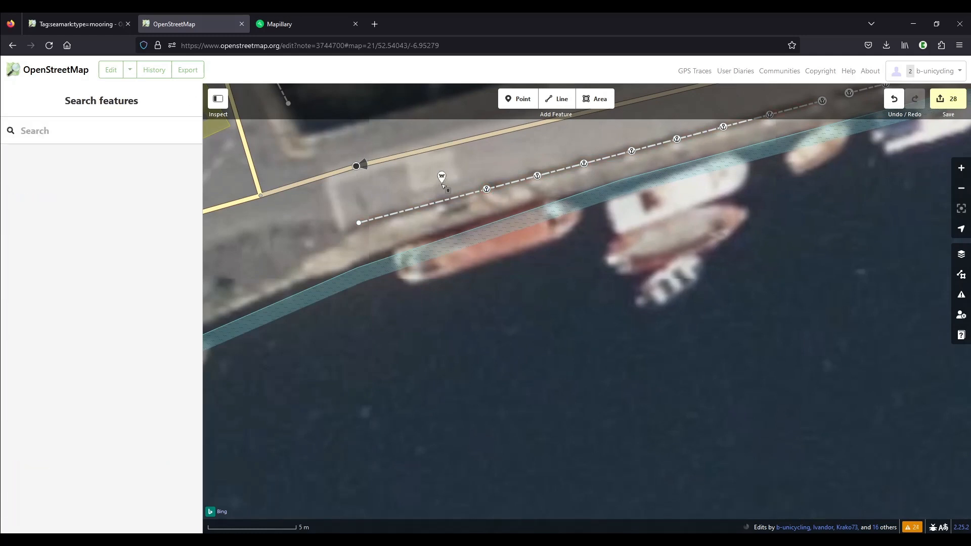
{"action": "left_click", "coordinate": [403, 192]}
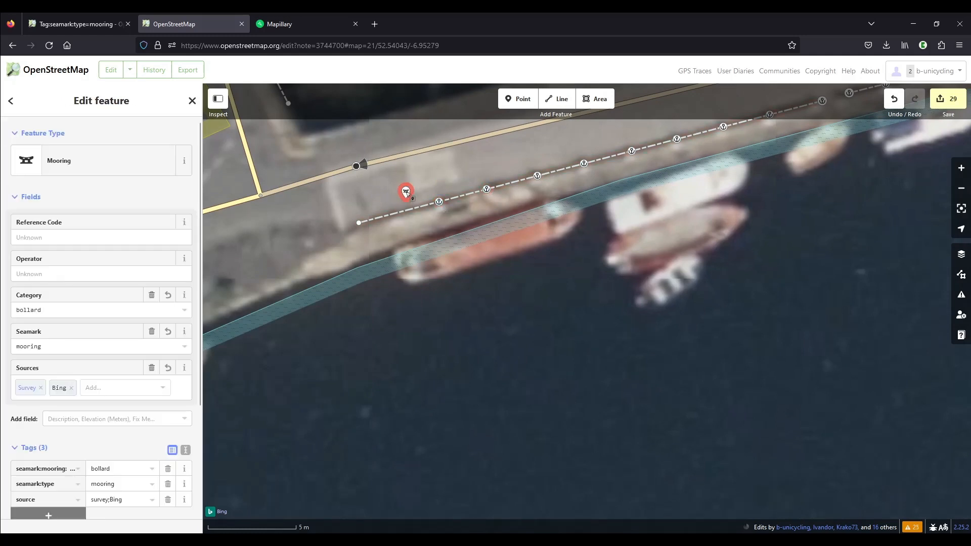
{"action": "left_click_drag", "start_coordinate": [403, 192], "coordinate": [400, 213]}
{"action": "left_click", "coordinate": [614, 218]}
Step: Review the row of placed bollards along the quay from its western end back to the slipway
{"action": "scroll", "coordinate": [614, 219], "scroll_direction": "down", "scroll_amount": 3}
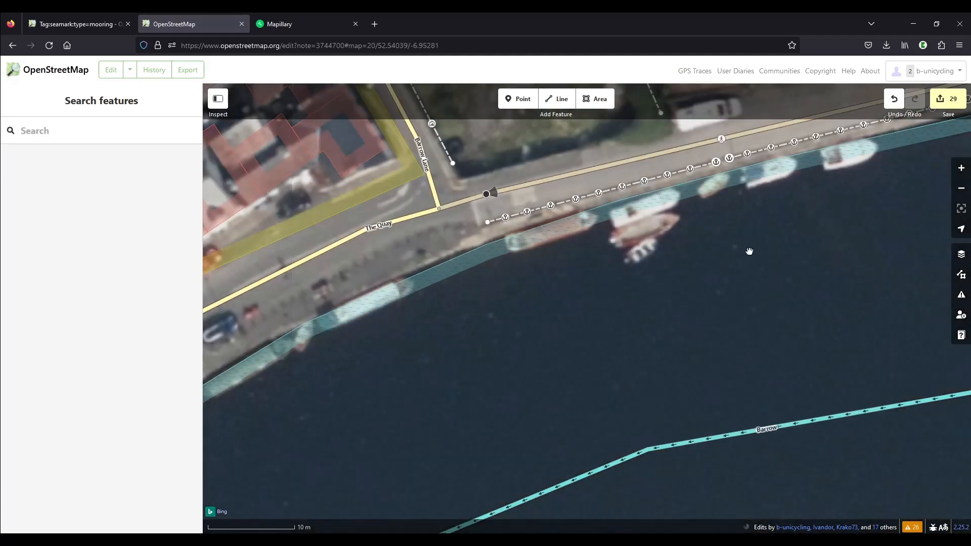
{"action": "left_click_drag", "start_coordinate": [699, 274], "coordinate": [620, 326]}
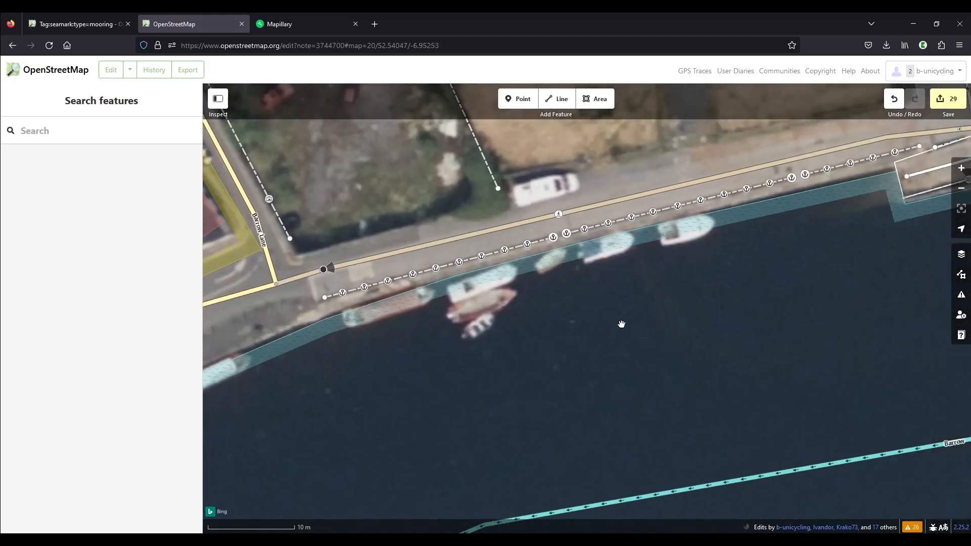
{"action": "left_click_drag", "start_coordinate": [734, 289], "coordinate": [647, 320]}
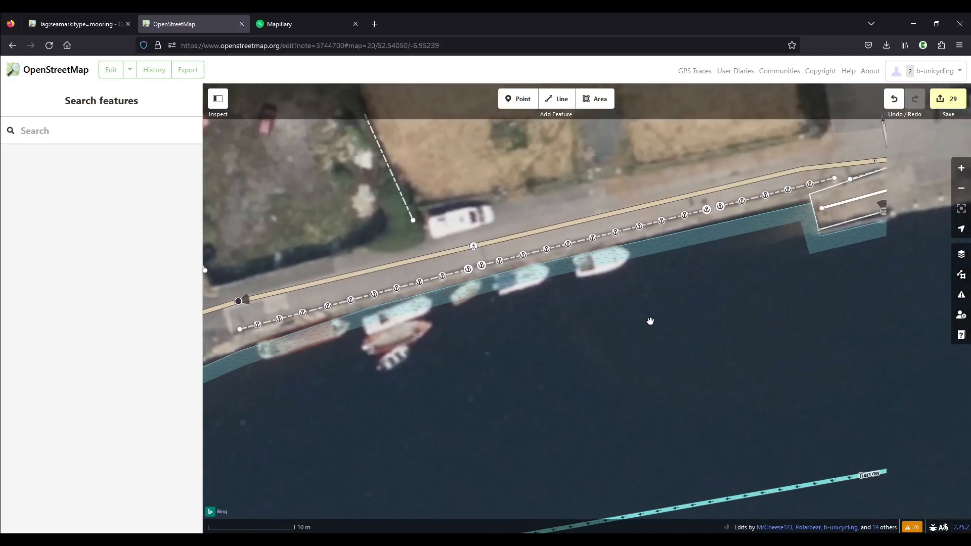
{"action": "left_click_drag", "start_coordinate": [845, 169], "coordinate": [636, 261]}
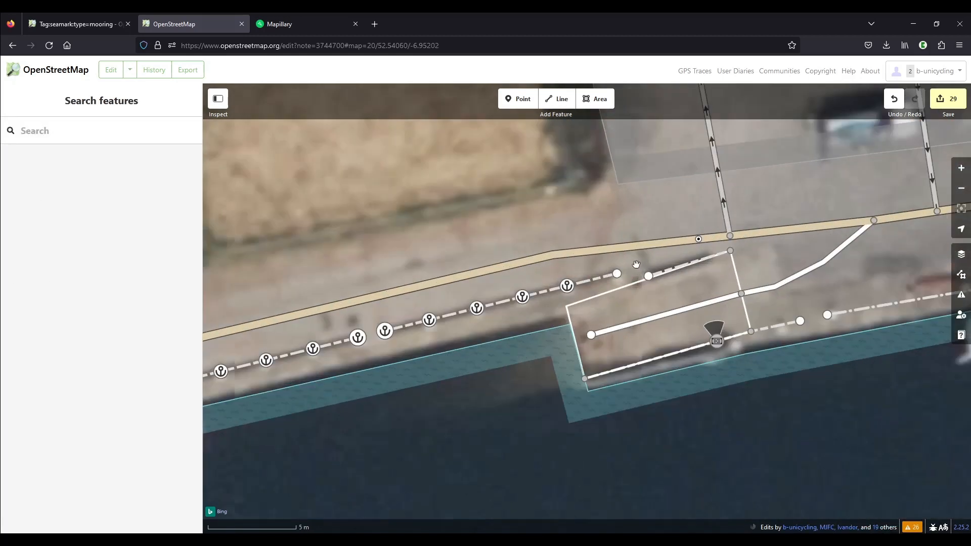
{"action": "scroll", "coordinate": [635, 266], "scroll_direction": "up", "scroll_amount": 2}
Step: Follow the Mapillary street imagery along the quay to the slipway and examine the slipway entrance
{"action": "left_click", "coordinate": [306, 24]}
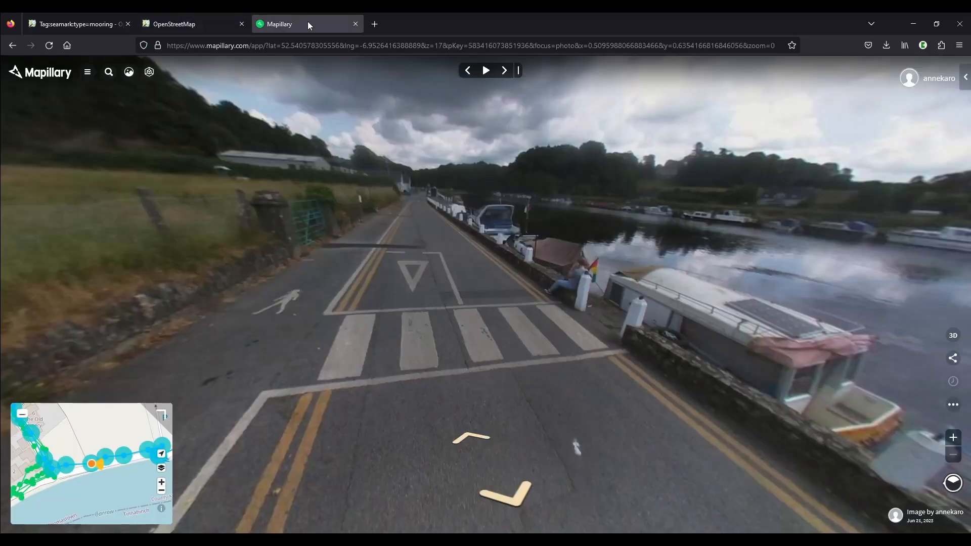
{"action": "left_click", "coordinate": [474, 437]}
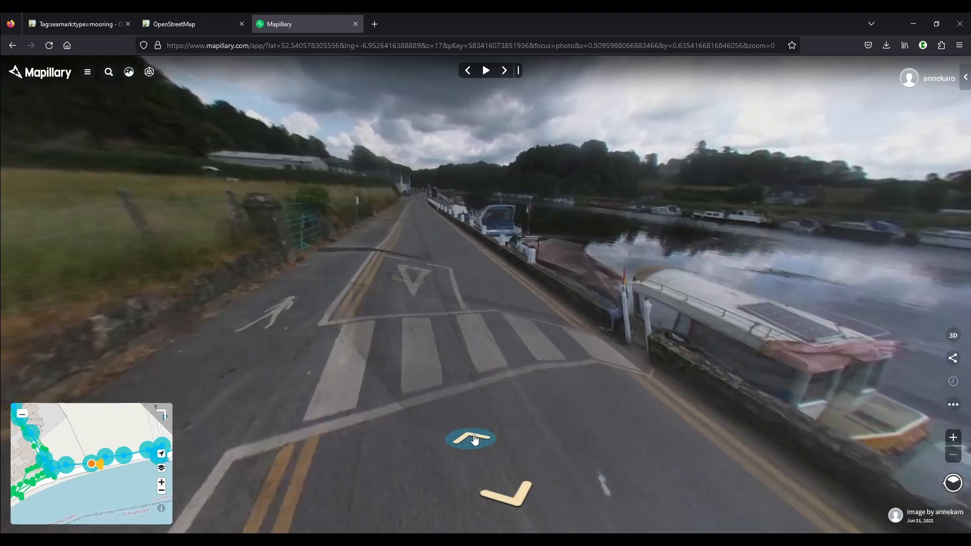
{"action": "left_click", "coordinate": [474, 436]}
{"action": "left_click", "coordinate": [475, 438]}
{"action": "left_click", "coordinate": [475, 438]}
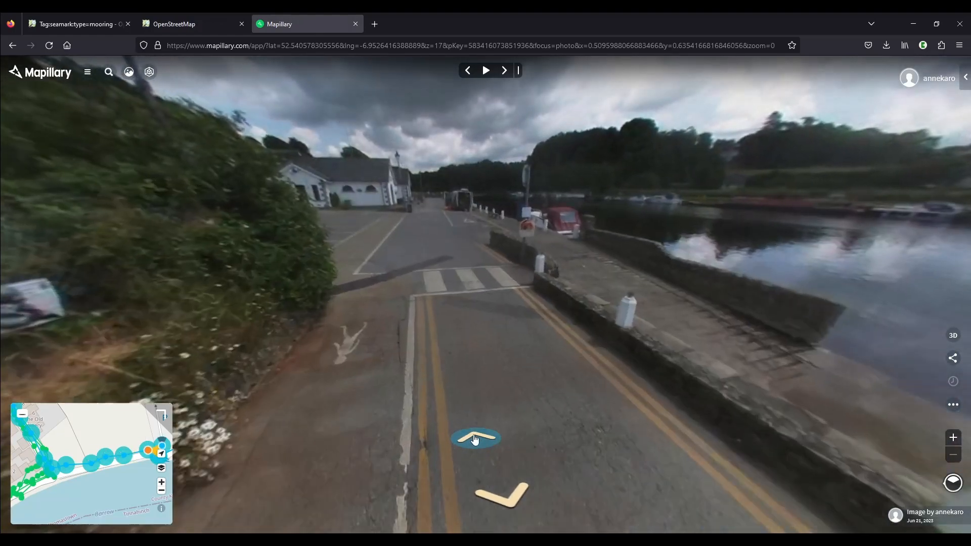
{"action": "left_click", "coordinate": [473, 437]}
{"action": "left_click_drag", "start_coordinate": [618, 375], "coordinate": [92, 228]}
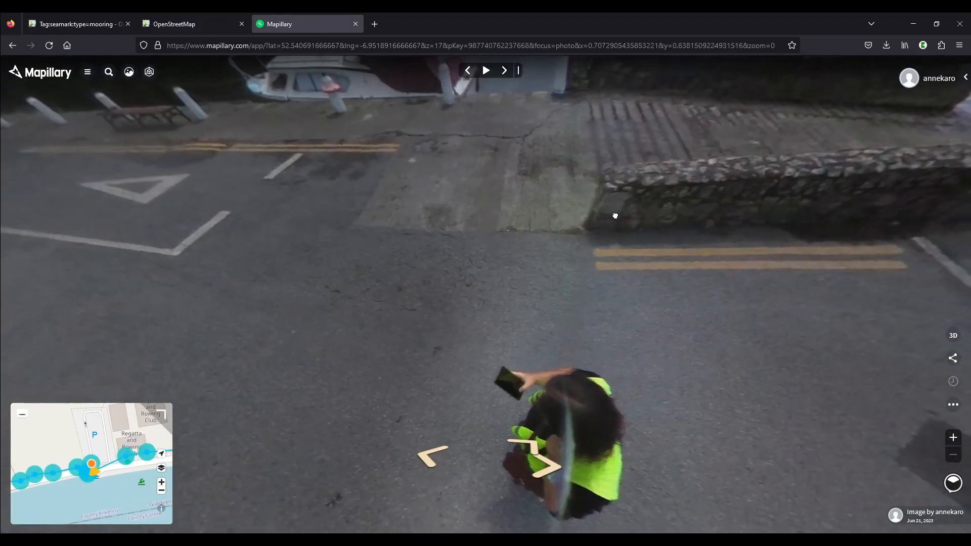
{"action": "left_click_drag", "start_coordinate": [614, 215], "coordinate": [403, 340]}
Step: Examine the bollards on the wall beside the slipway in Mapillary and compare them with the wall mapped in OpenStreetMap
{"action": "left_click", "coordinate": [524, 442]}
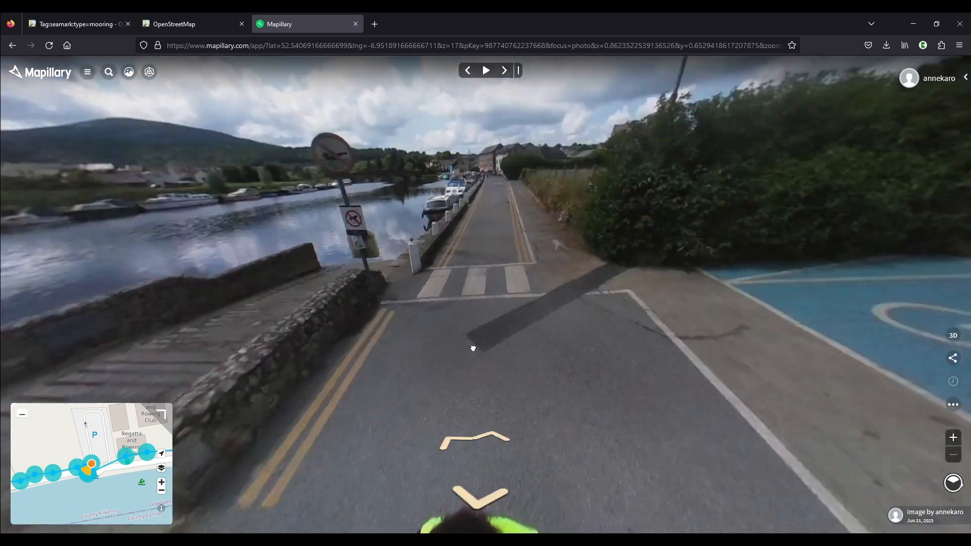
{"action": "left_click", "coordinate": [492, 435]}
{"action": "left_click_drag", "start_coordinate": [437, 374], "coordinate": [717, 243]}
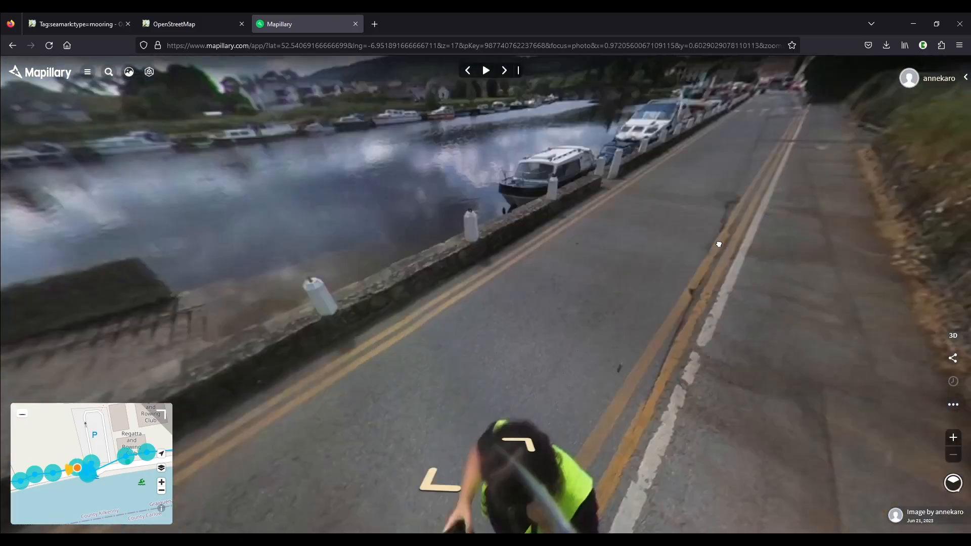
{"action": "left_click_drag", "start_coordinate": [290, 314], "coordinate": [275, 369]}
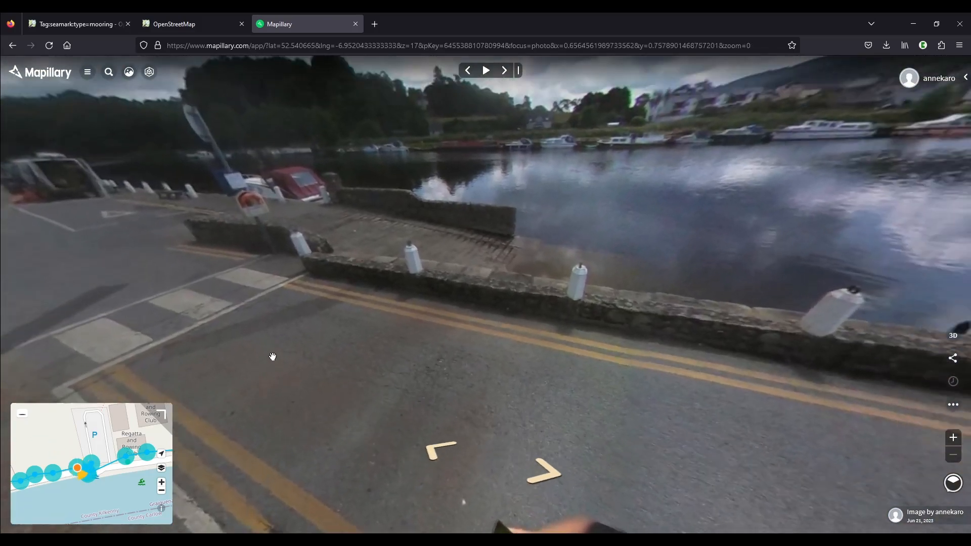
{"action": "left_click", "coordinate": [108, 23]}
{"action": "left_click", "coordinate": [171, 23]}
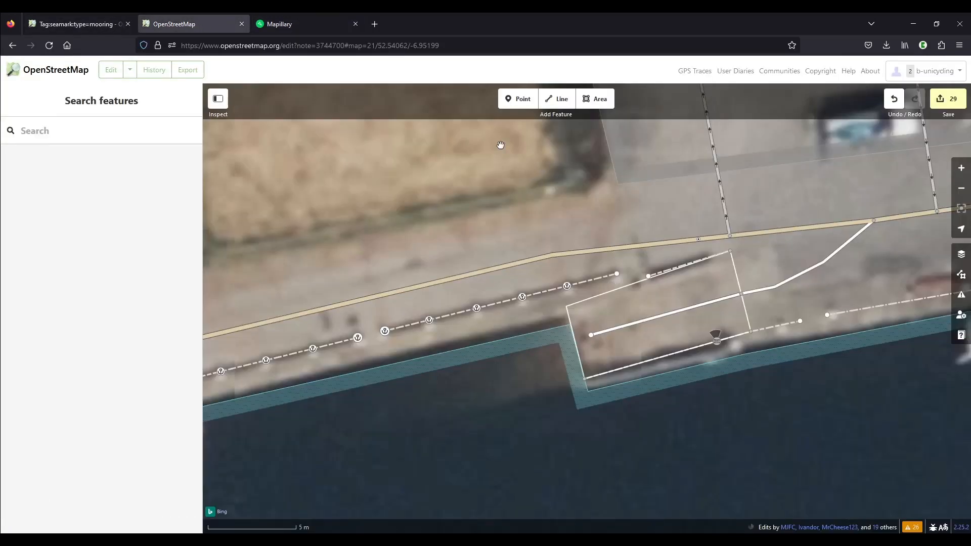
{"action": "left_click", "coordinate": [295, 24]}
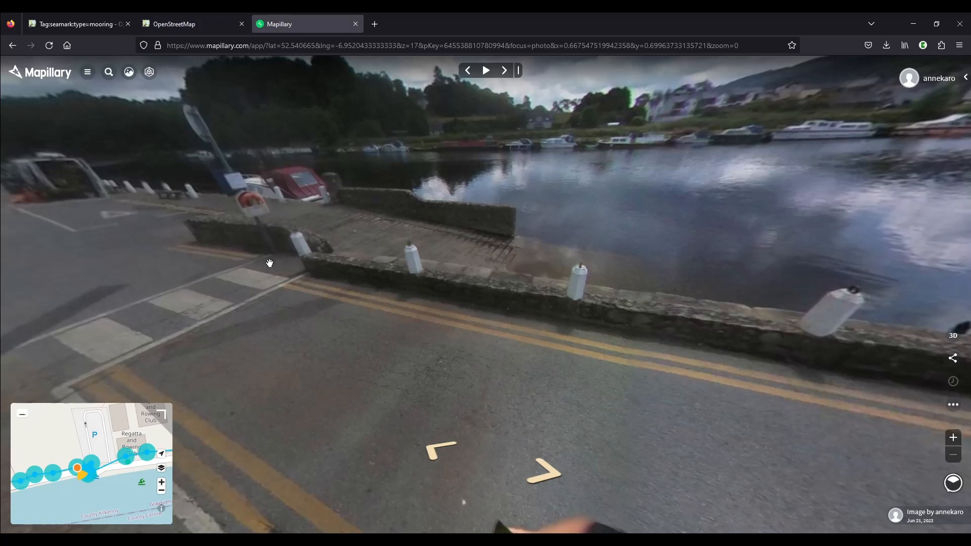
{"action": "left_click", "coordinate": [174, 25]}
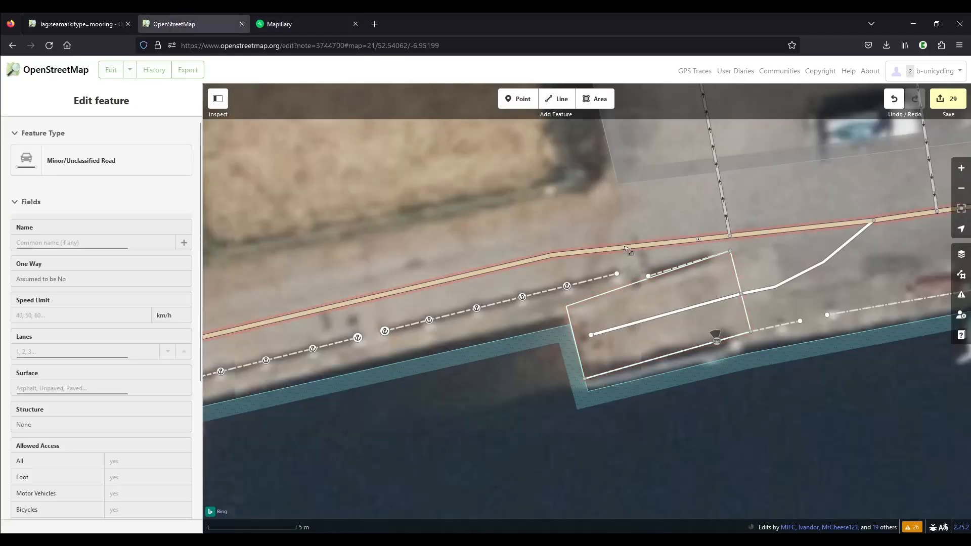
Step: Move the crossing node on the road west to line up with the wall gap by the slipway, and check it against Mapillary
{"action": "left_click_drag", "start_coordinate": [698, 239], "coordinate": [626, 247]}
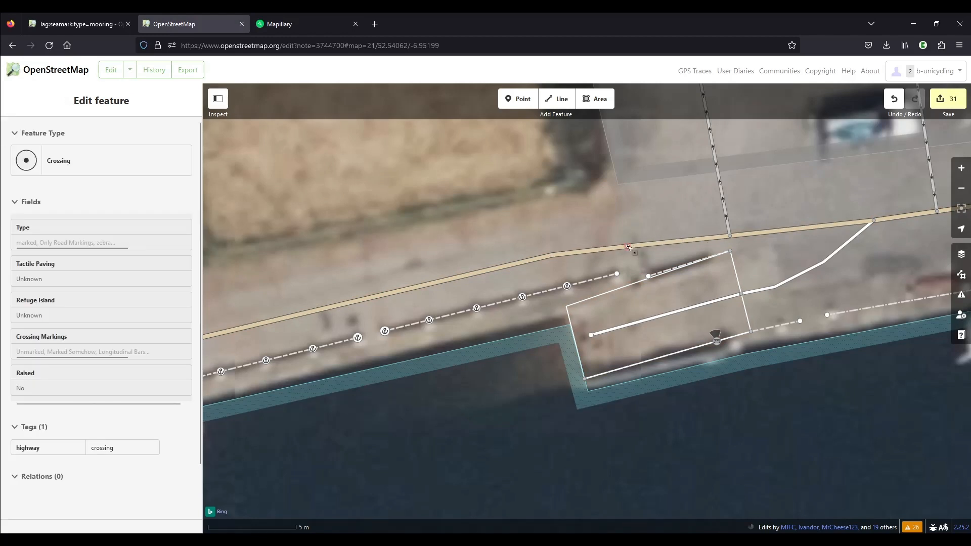
{"action": "left_click", "coordinate": [628, 246]}
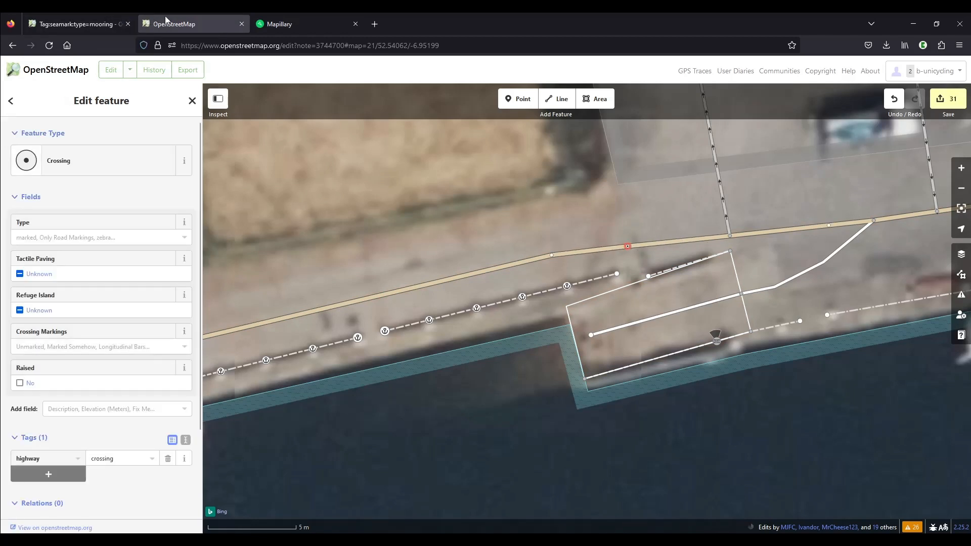
{"action": "left_click", "coordinate": [309, 24]}
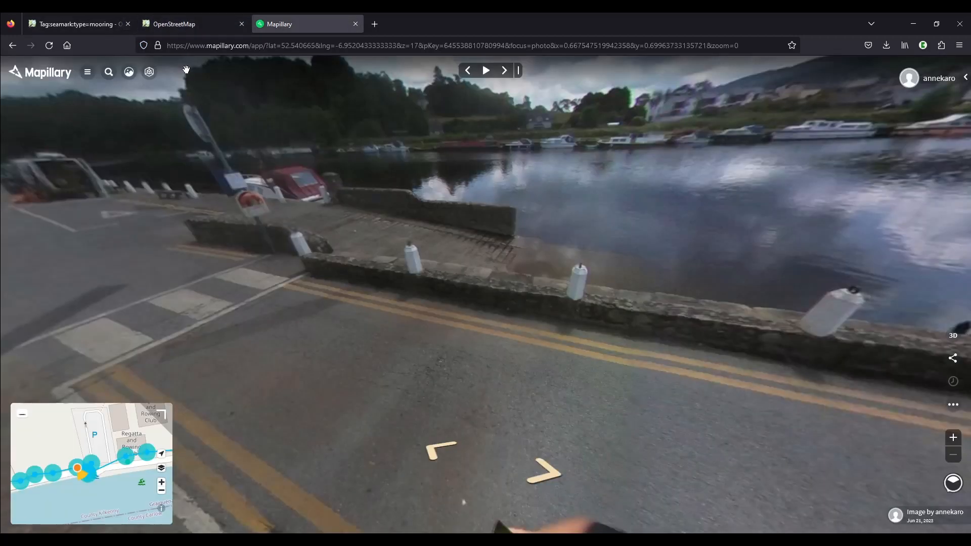
{"action": "left_click", "coordinate": [188, 26]}
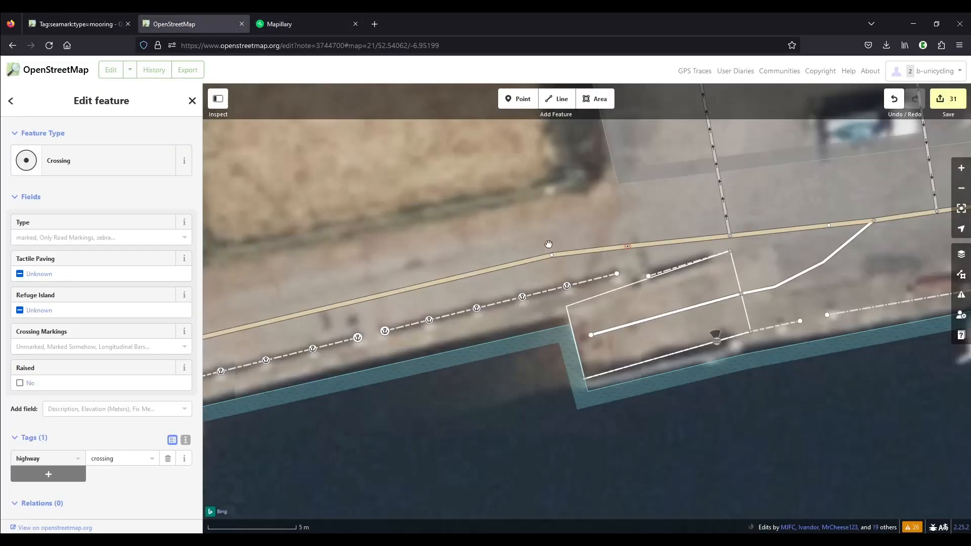
Step: Place another bollard copy on the eastern end of the quay wall beside the slipway
{"action": "left_click", "coordinate": [617, 274]}
{"action": "key", "text": "ctrl+v"}
{"action": "left_click", "coordinate": [632, 263]}
{"action": "left_click_drag", "start_coordinate": [631, 263], "coordinate": [618, 275]}
{"action": "key", "text": "Escape"}
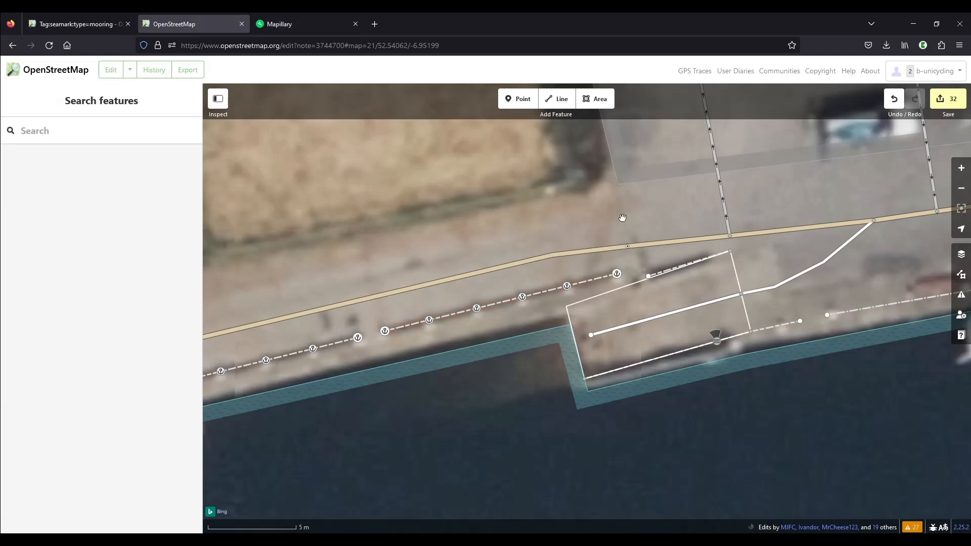
Step: Examine the bollards by the slipway in Mapillary and compare them with the mapped row along the quay in OpenStreetMap
{"action": "left_click", "coordinate": [300, 26]}
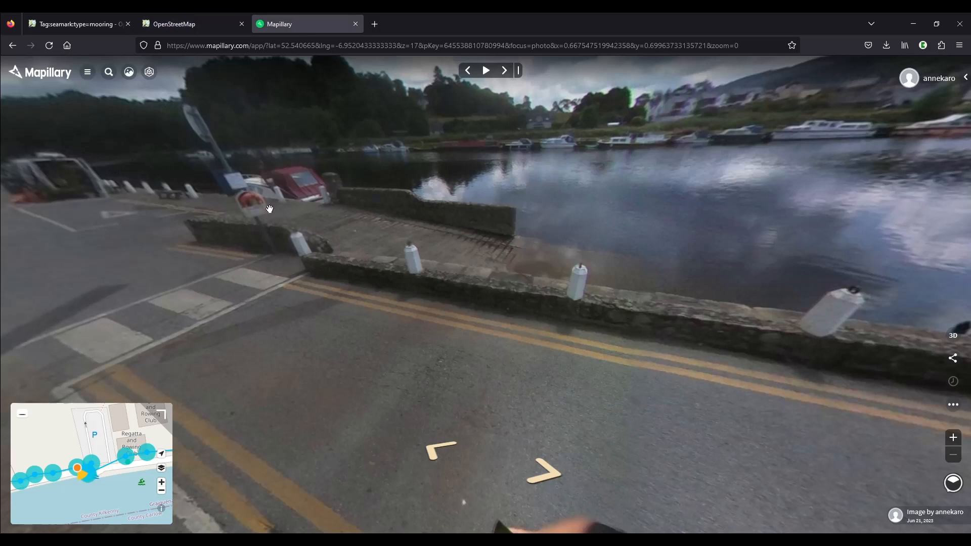
{"action": "left_click_drag", "start_coordinate": [279, 233], "coordinate": [318, 279]}
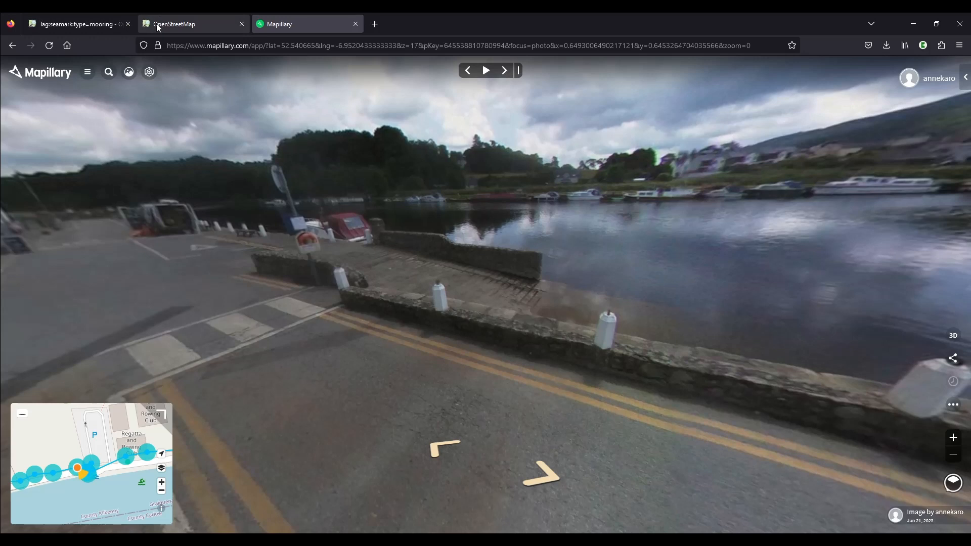
{"action": "left_click", "coordinate": [174, 24]}
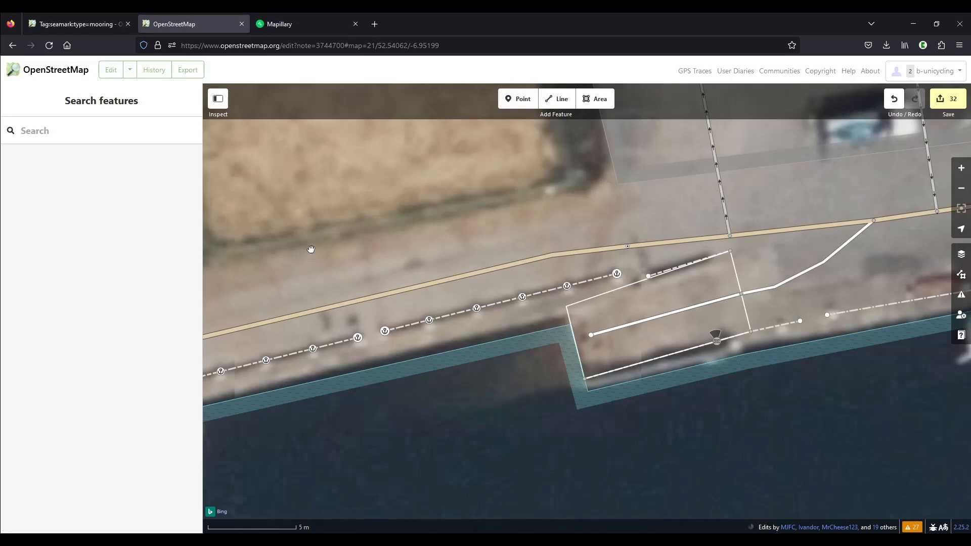
{"action": "left_click_drag", "start_coordinate": [310, 262], "coordinate": [534, 236]}
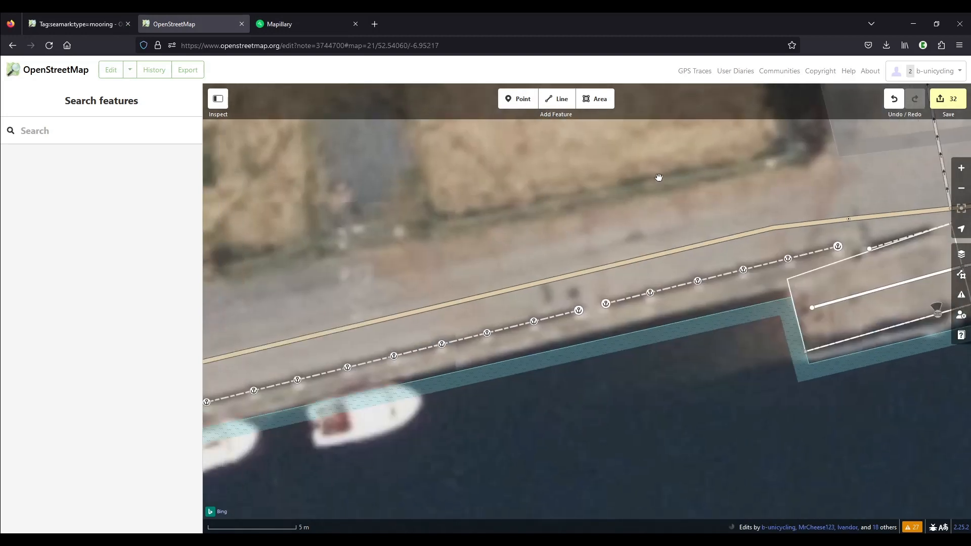
{"action": "scroll", "coordinate": [657, 177], "scroll_direction": "down", "scroll_amount": 1}
{"action": "left_click", "coordinate": [757, 239]}
{"action": "key", "text": "Escape"}
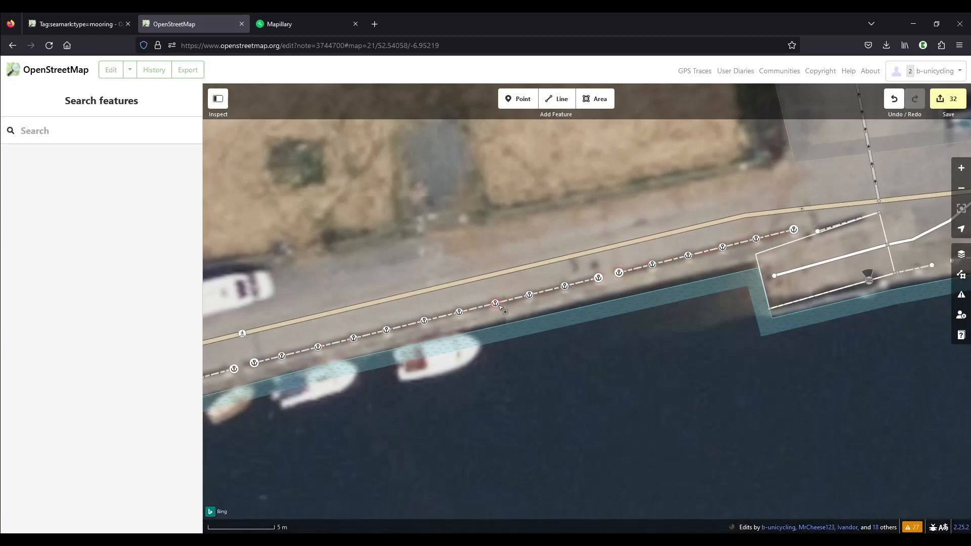
{"action": "left_click", "coordinate": [425, 321]}
{"action": "mouse_move", "coordinate": [425, 322]}
{"action": "left_mouse_down"}
{"action": "mouse_move", "coordinate": [471, 307]}
{"action": "mouse_move", "coordinate": [435, 307]}
{"action": "mouse_move", "coordinate": [424, 323]}
{"action": "left_mouse_up"}
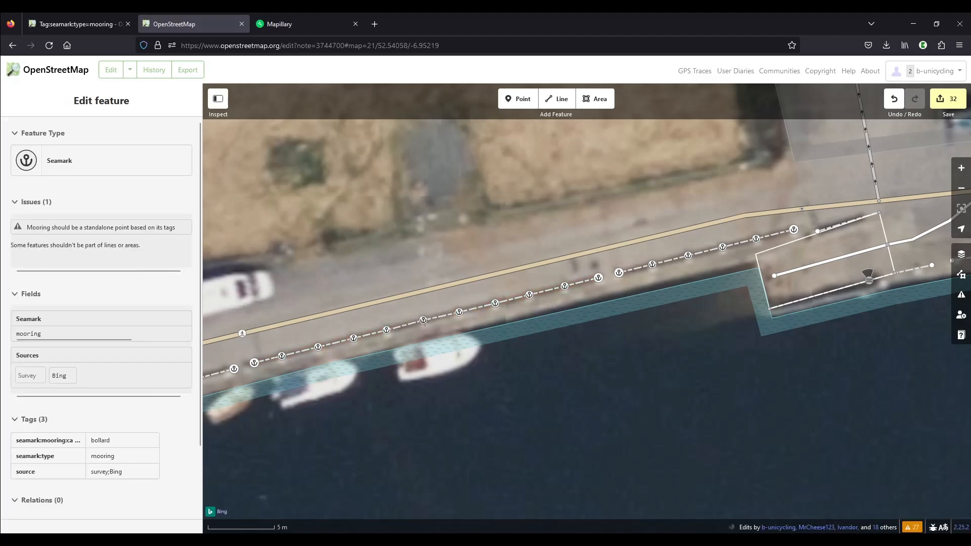
{"action": "key", "text": "Escape"}
{"action": "key", "text": "ctrl+z"}
{"action": "key", "text": "Escape"}
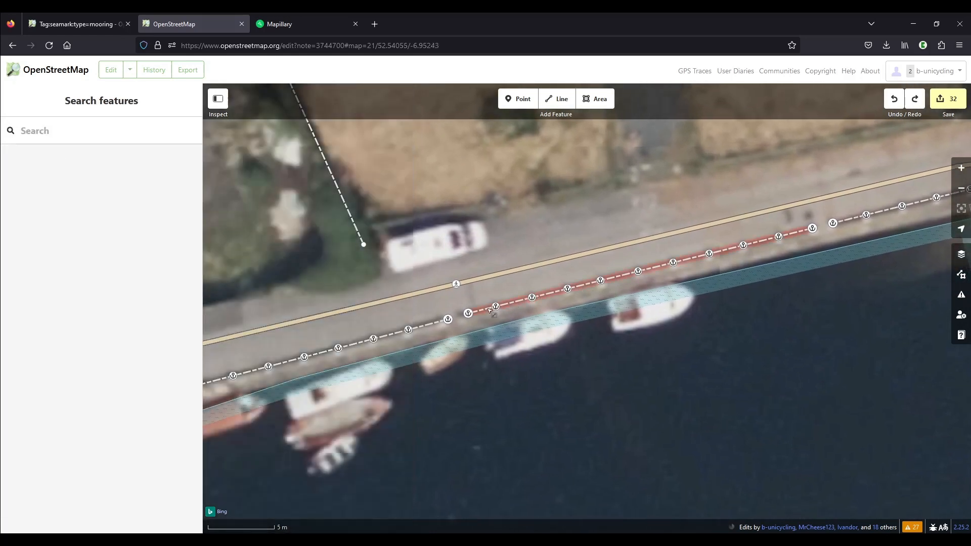
Step: Review the placed bollards along the western wall sections toward Barrow Lane
{"action": "left_click_drag", "start_coordinate": [387, 320], "coordinate": [699, 184]}
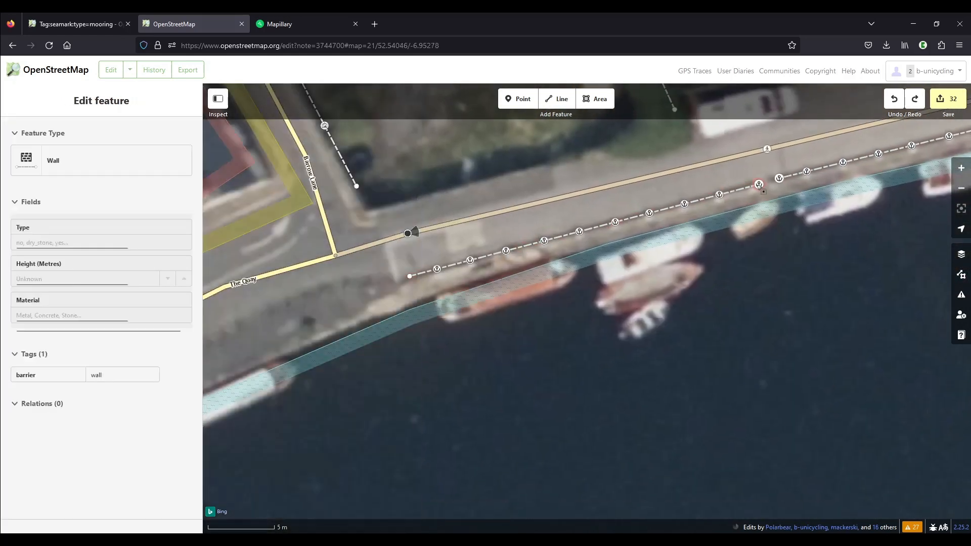
{"action": "left_click", "coordinate": [615, 222]}
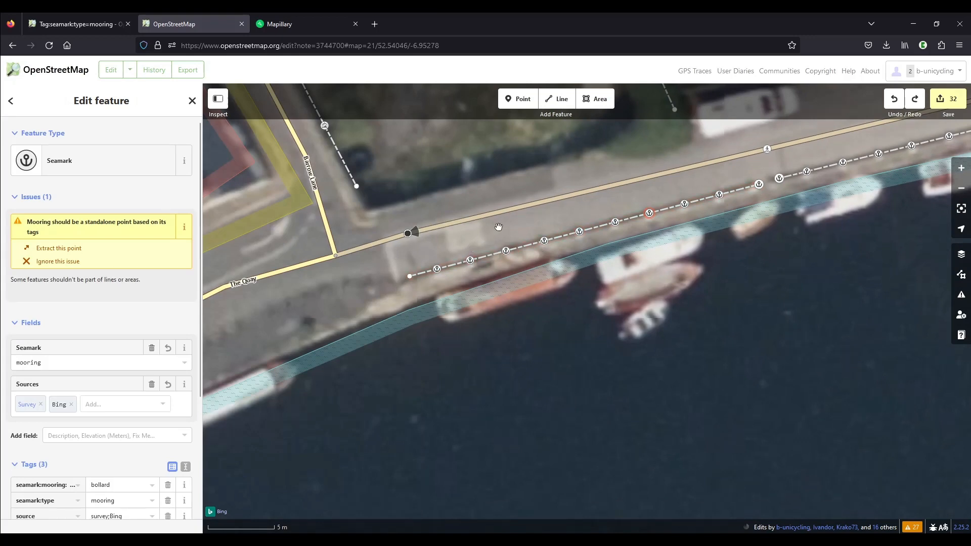
{"action": "key", "text": "Escape"}
{"action": "left_click_drag", "start_coordinate": [795, 166], "coordinate": [600, 273]}
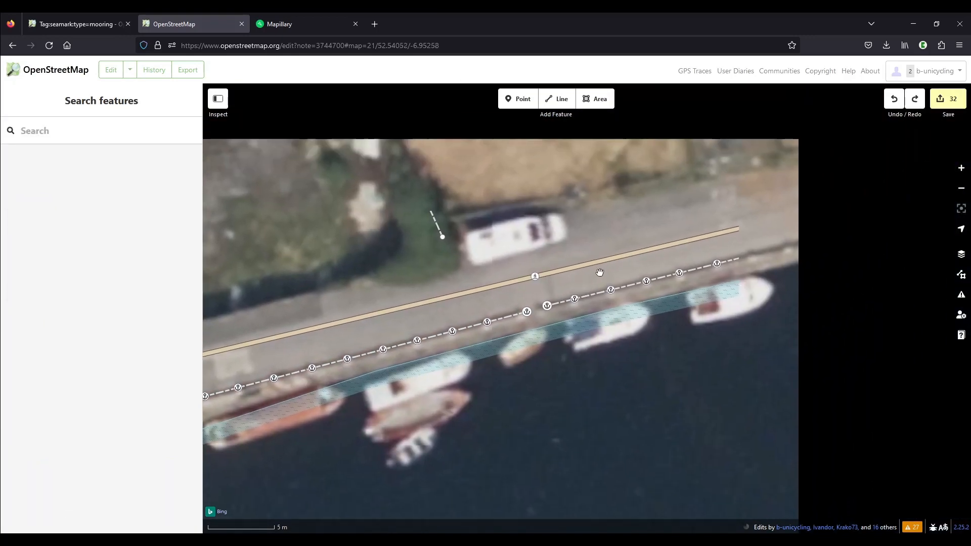
Step: Turn on the OpenStreetMap Notes layer to show the notes along the quay
{"action": "scroll", "coordinate": [523, 295], "scroll_direction": "down", "scroll_amount": 5}
{"action": "left_click", "coordinate": [963, 283]}
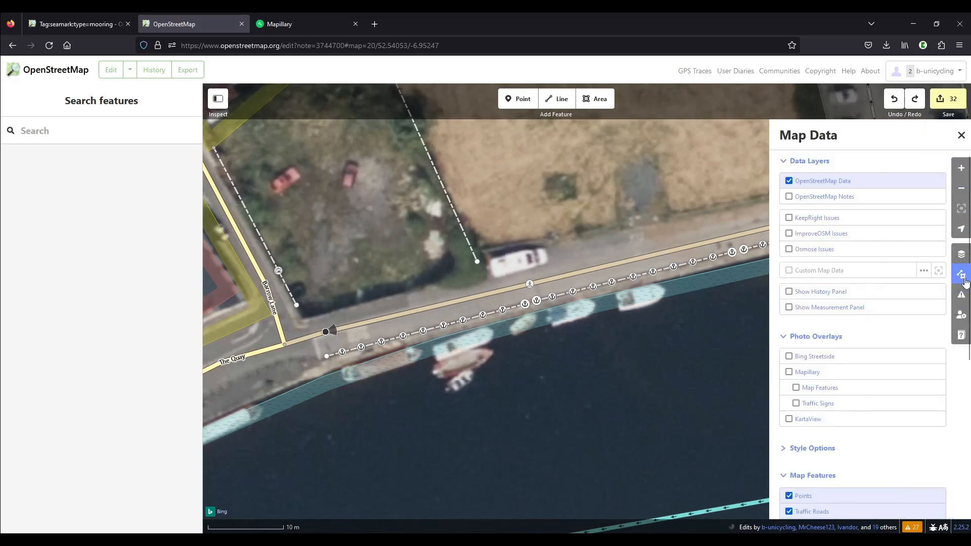
{"action": "left_click", "coordinate": [835, 196]}
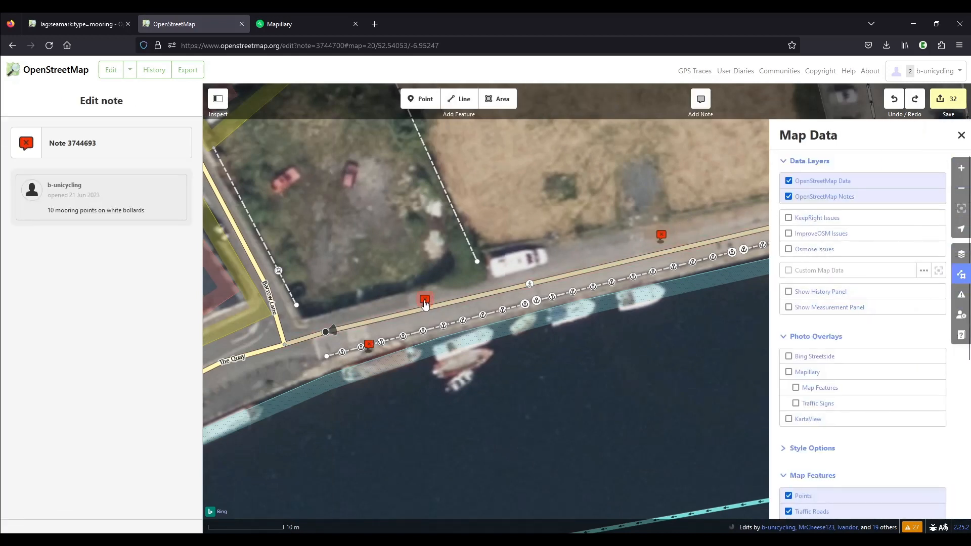
Step: Close the note about 10 mooring points on white bollards with the comment "added"
{"action": "left_click", "coordinate": [425, 302]}
{"action": "left_click", "coordinate": [68, 270]}
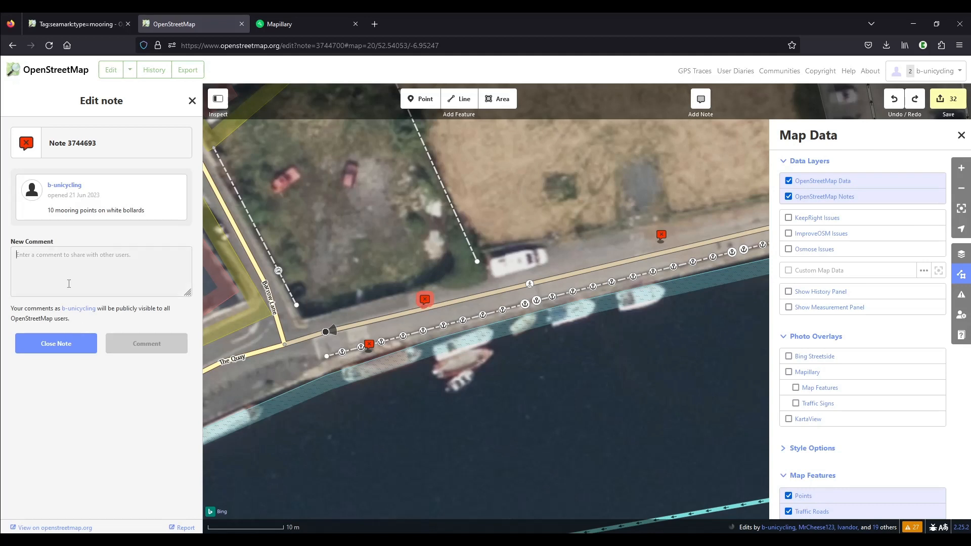
{"action": "type", "text": "added"}
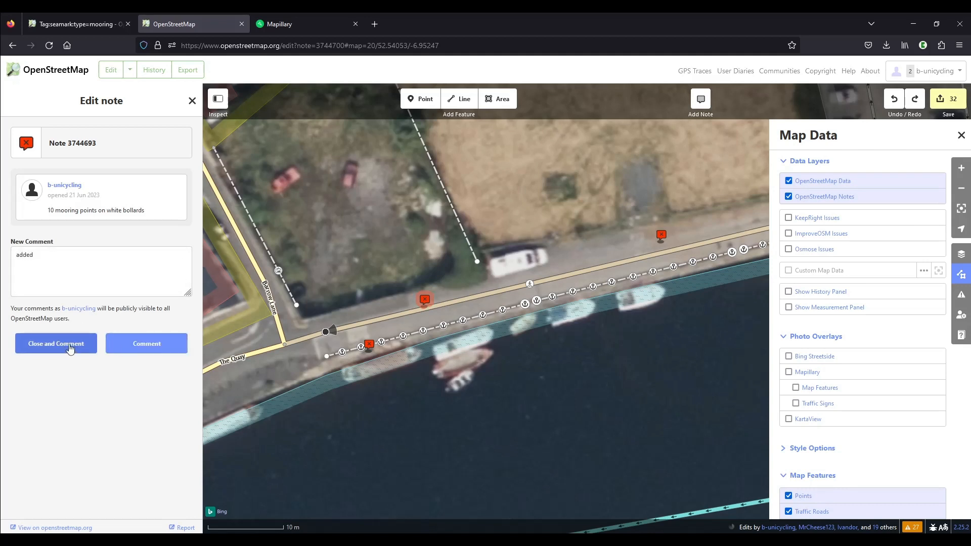
{"action": "left_click", "coordinate": [70, 349]}
Step: Close the note about 16 mooring points on bollards with the comment "added"
{"action": "left_click", "coordinate": [661, 234]}
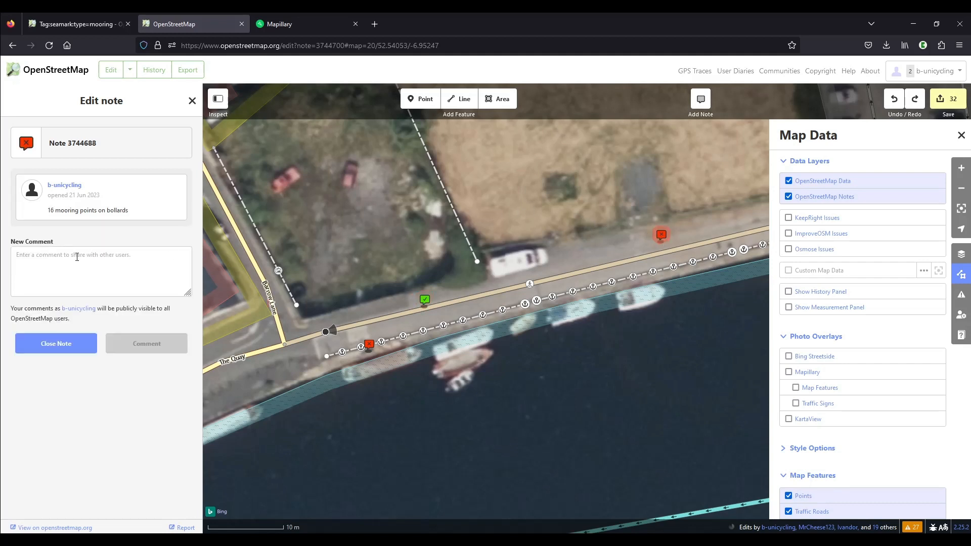
{"action": "left_click", "coordinate": [71, 263]}
{"action": "type", "text": "added"}
{"action": "left_click", "coordinate": [59, 348]}
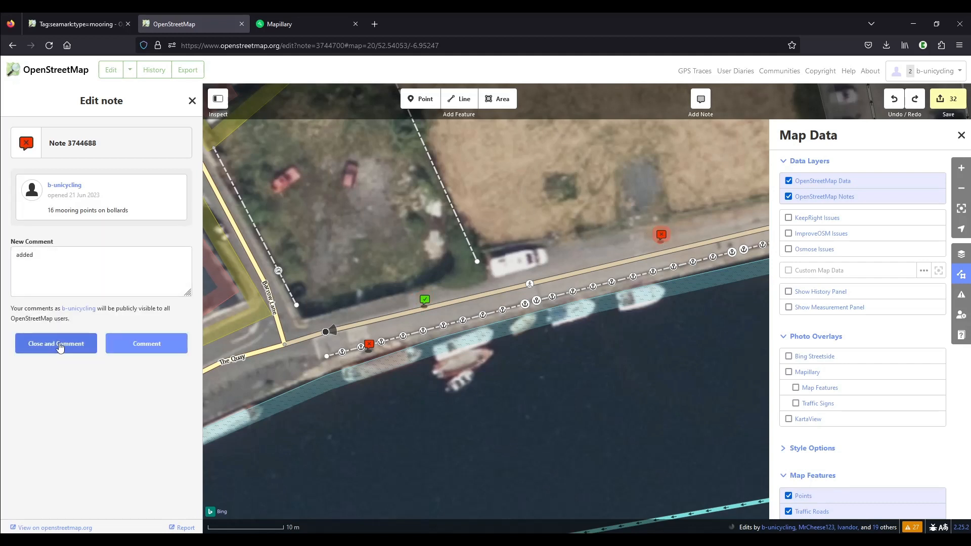
{"action": "left_click", "coordinate": [76, 348]}
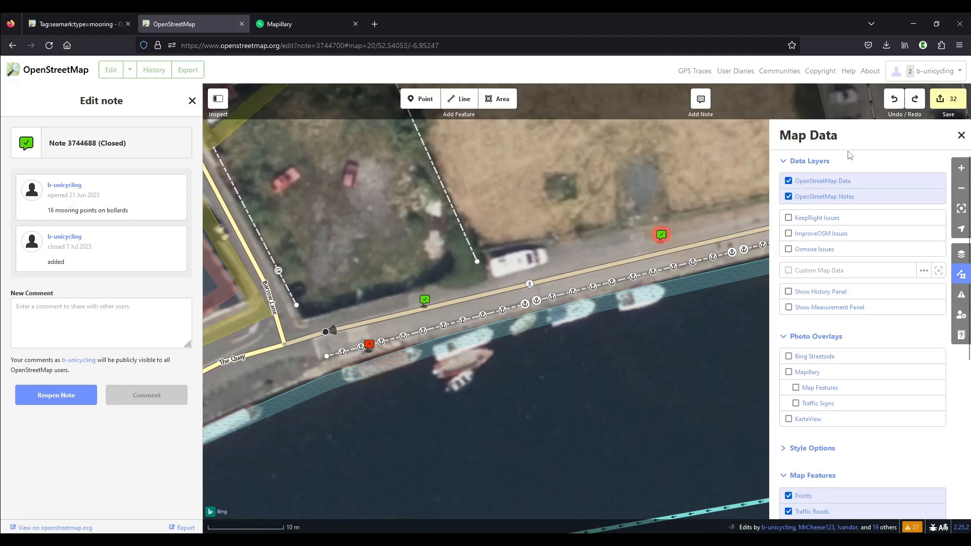
Step: Prepare the edits for upload with the changeset comment "added mooring bollards"
{"action": "left_click", "coordinate": [950, 99]}
{"action": "type", "text": "ad"}
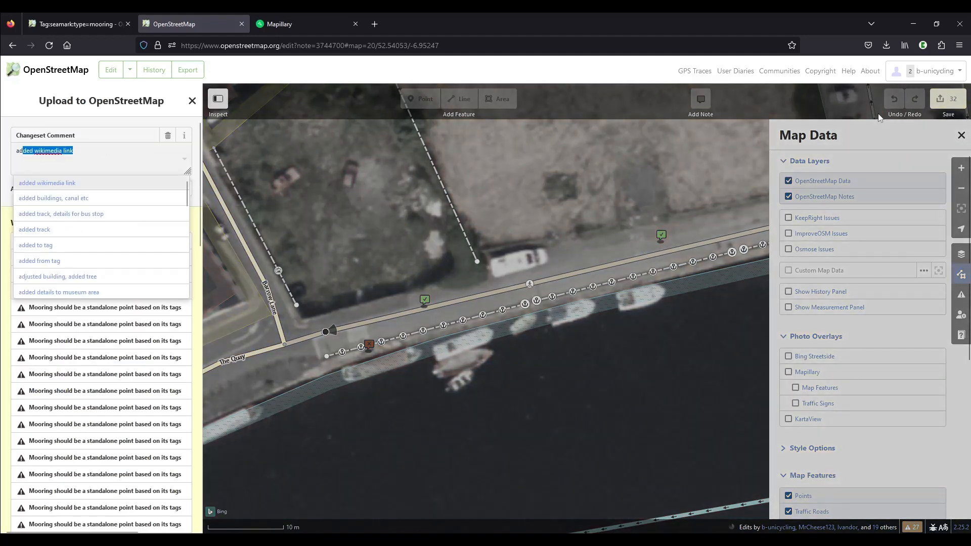
{"action": "type", "text": "ded "}
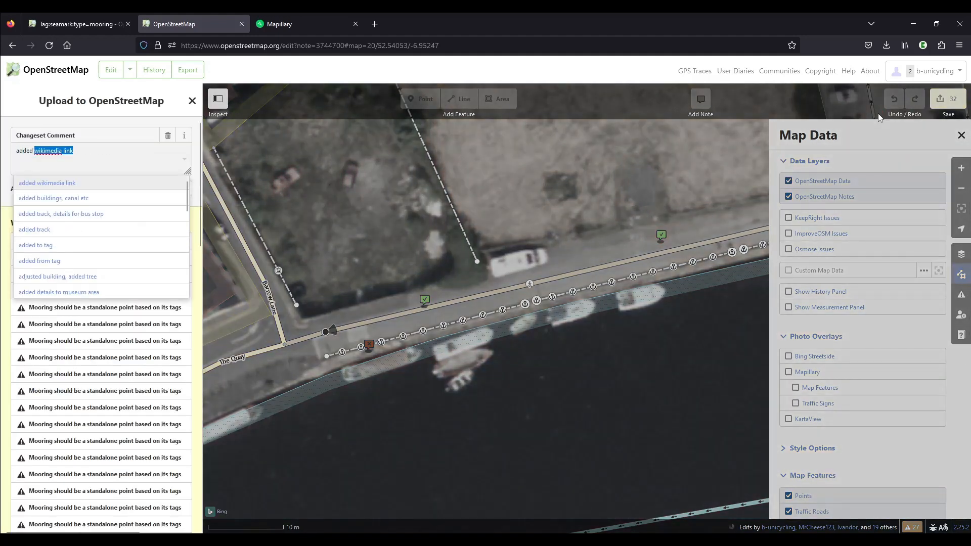
{"action": "type", "text": "mooring bollards"}
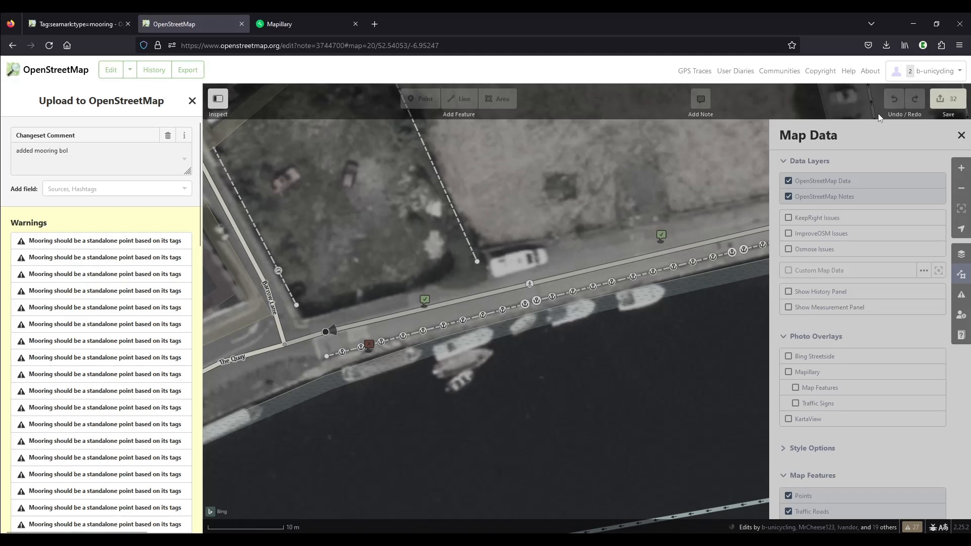
Step: Add a Sources field to the changeset listing Bing, mapillary and Survey
{"action": "left_click", "coordinate": [97, 190]}
{"action": "left_click", "coordinate": [104, 201]}
{"action": "type", "text": "B"}
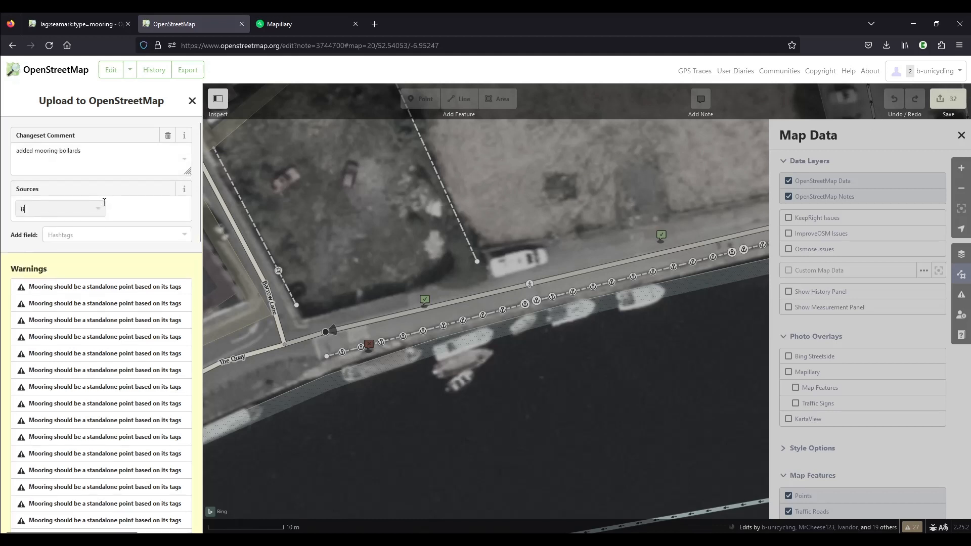
{"action": "key", "text": "Return"}
{"action": "type", "text": "mapillary"}
{"action": "key", "text": "Return"}
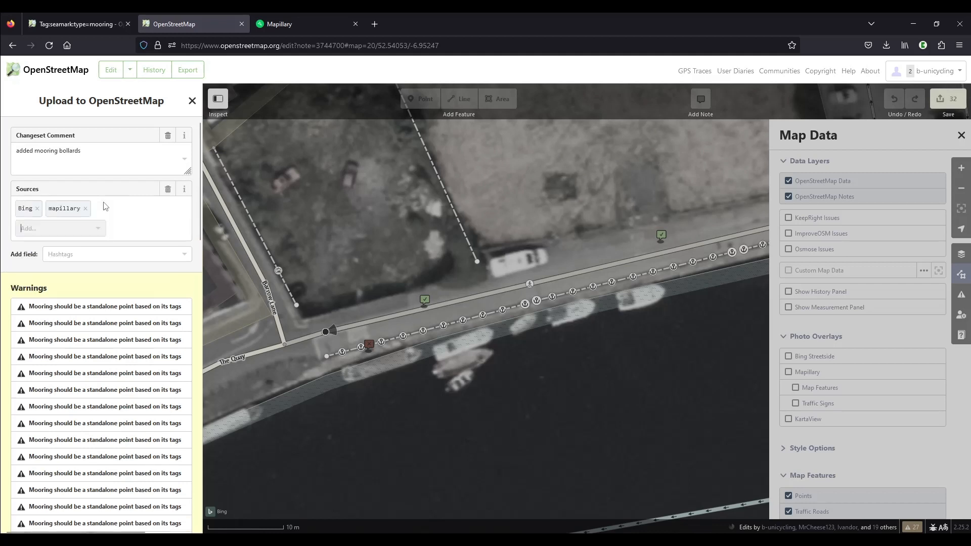
{"action": "type", "text": "survey"}
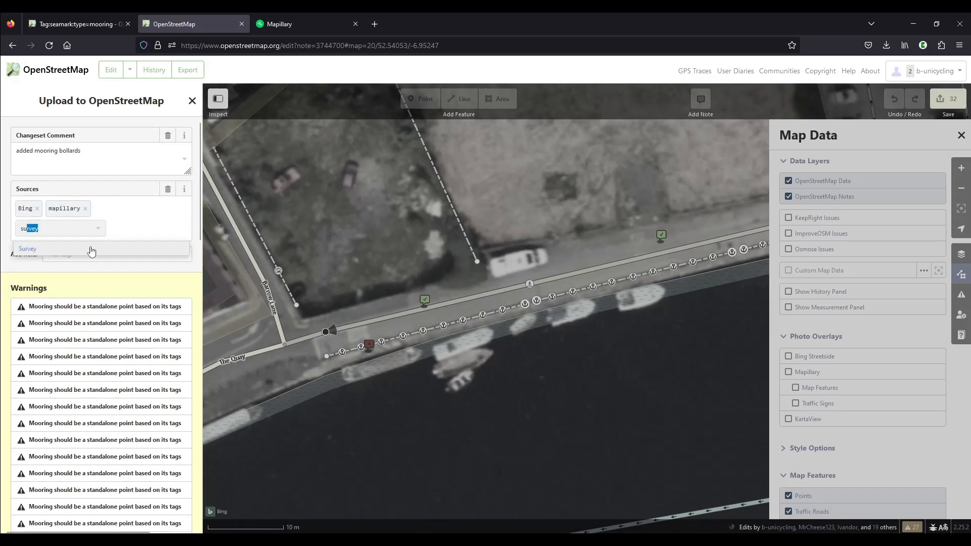
{"action": "left_click", "coordinate": [91, 251]}
Step: Review the upload warnings about mooring points and examine the bollards on the slipway wall in Mapillary
{"action": "scroll", "coordinate": [153, 236], "scroll_direction": "down", "scroll_amount": 5}
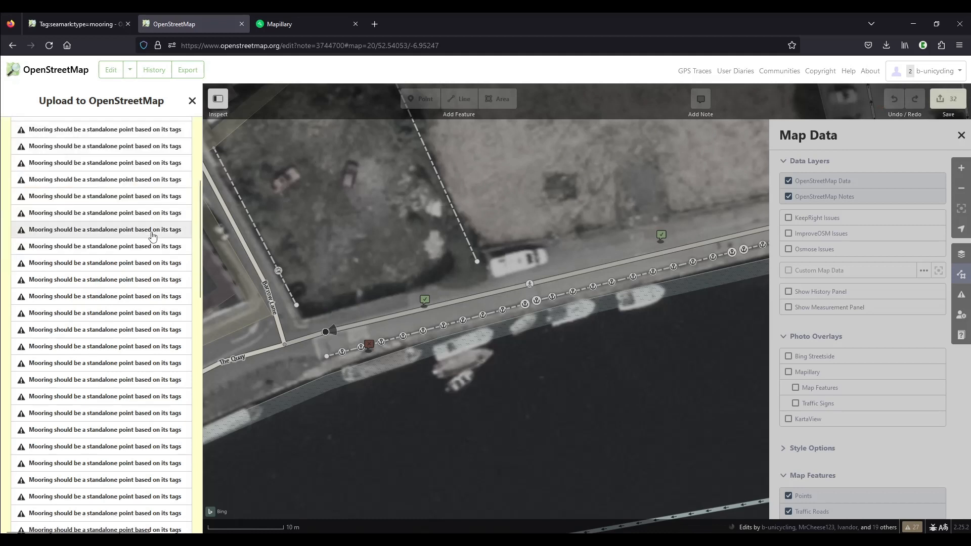
{"action": "scroll", "coordinate": [153, 236], "scroll_direction": "down", "scroll_amount": 5}
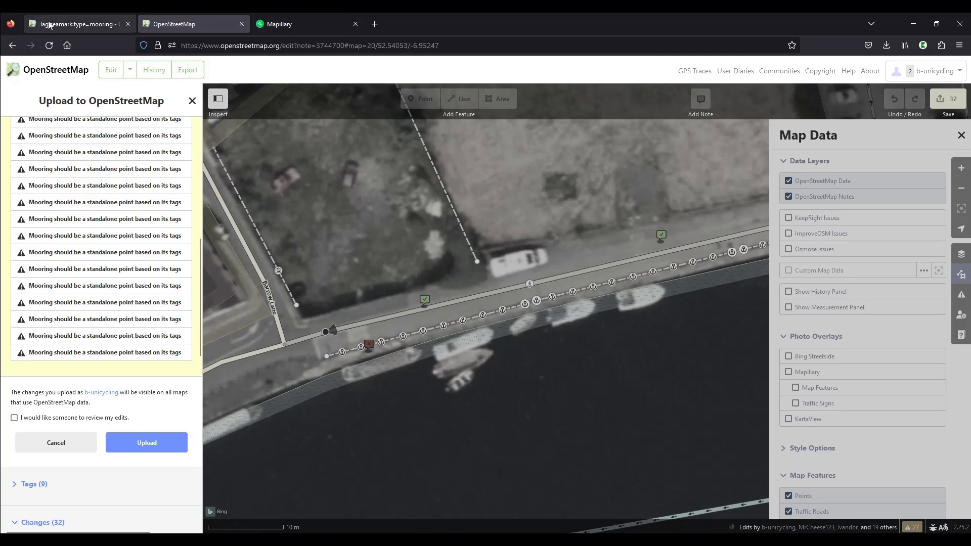
{"action": "left_click", "coordinate": [299, 24]}
{"action": "mouse_move", "coordinate": [603, 338]}
{"action": "left_mouse_down"}
{"action": "mouse_move", "coordinate": [535, 336]}
{"action": "mouse_move", "coordinate": [516, 351]}
{"action": "mouse_move", "coordinate": [595, 341]}
{"action": "left_mouse_up"}
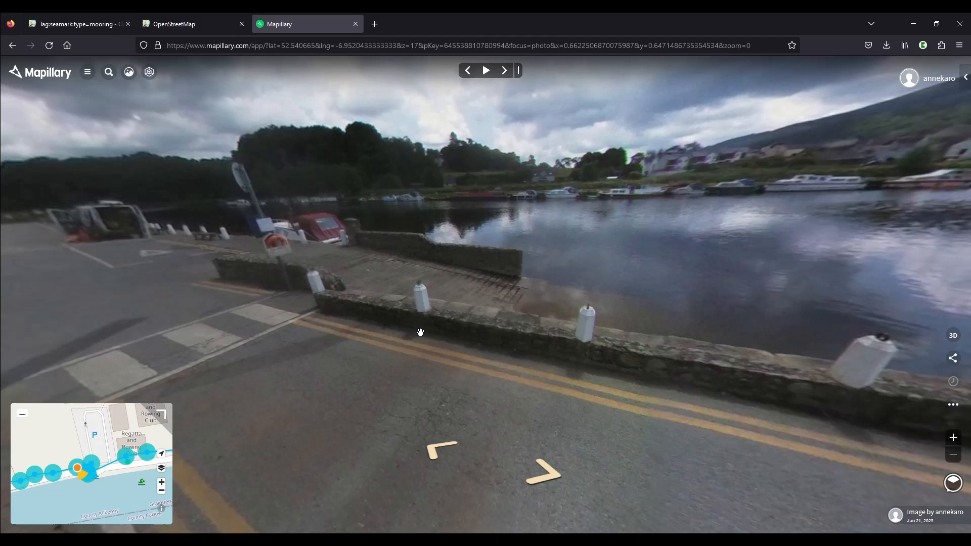
{"action": "left_click", "coordinate": [197, 26]}
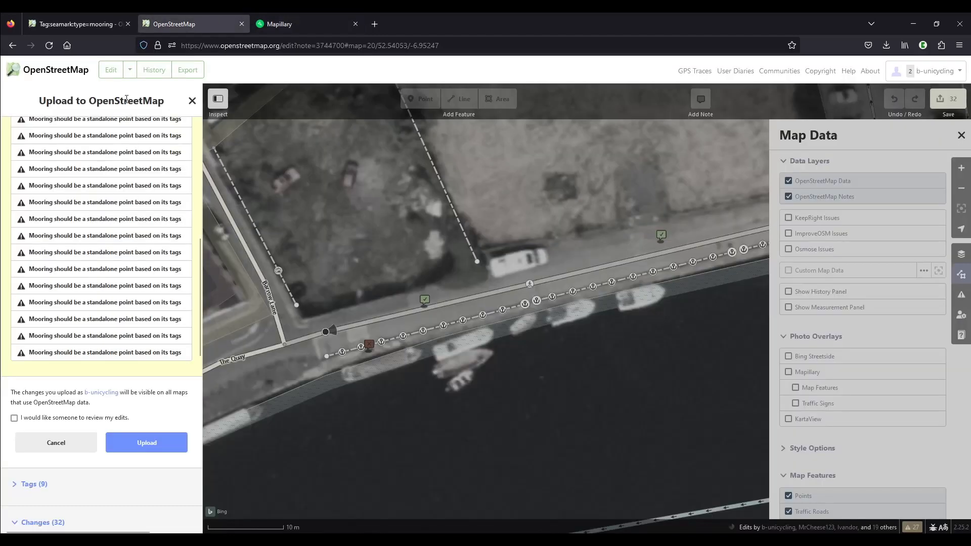
{"action": "scroll", "coordinate": [125, 303], "scroll_direction": "up", "scroll_amount": 10}
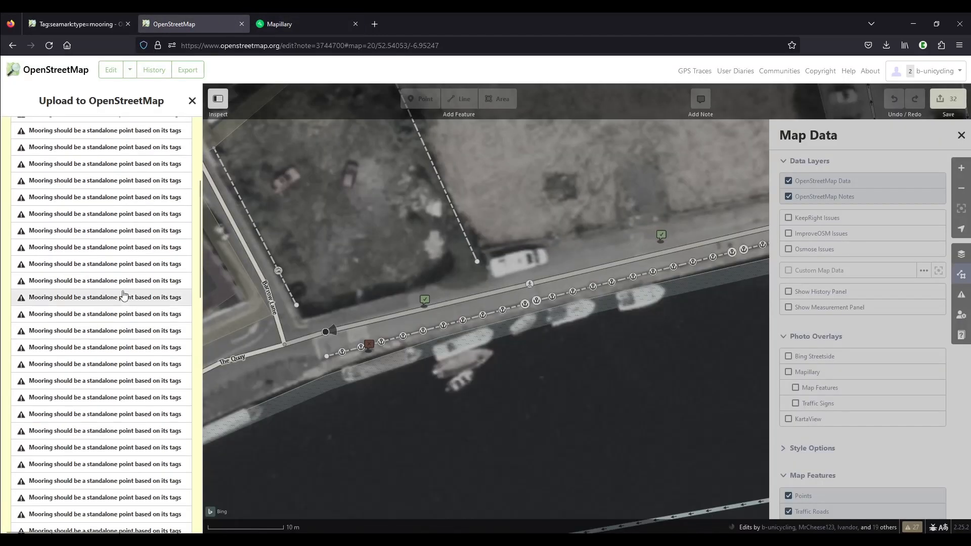
{"action": "left_click", "coordinate": [287, 24]}
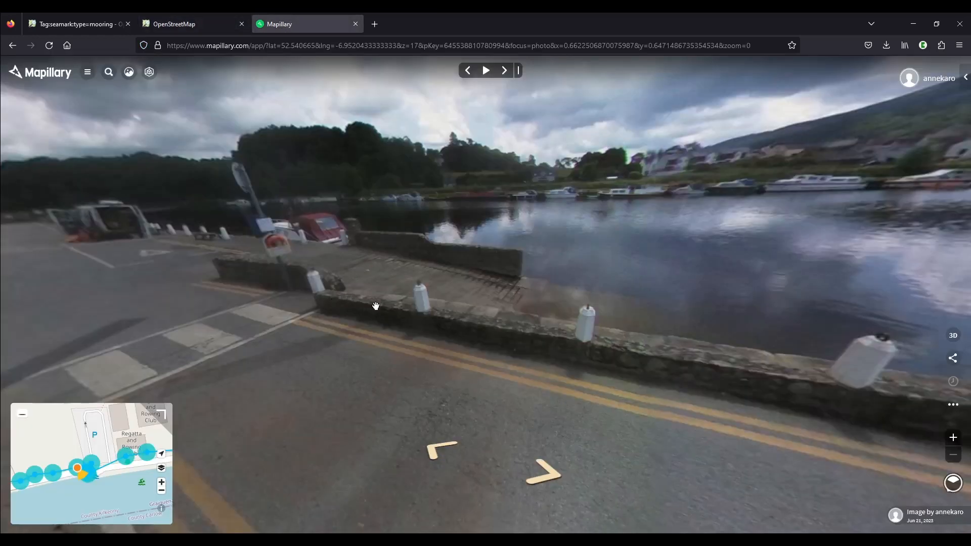
{"action": "left_click_drag", "start_coordinate": [302, 256], "coordinate": [410, 265]}
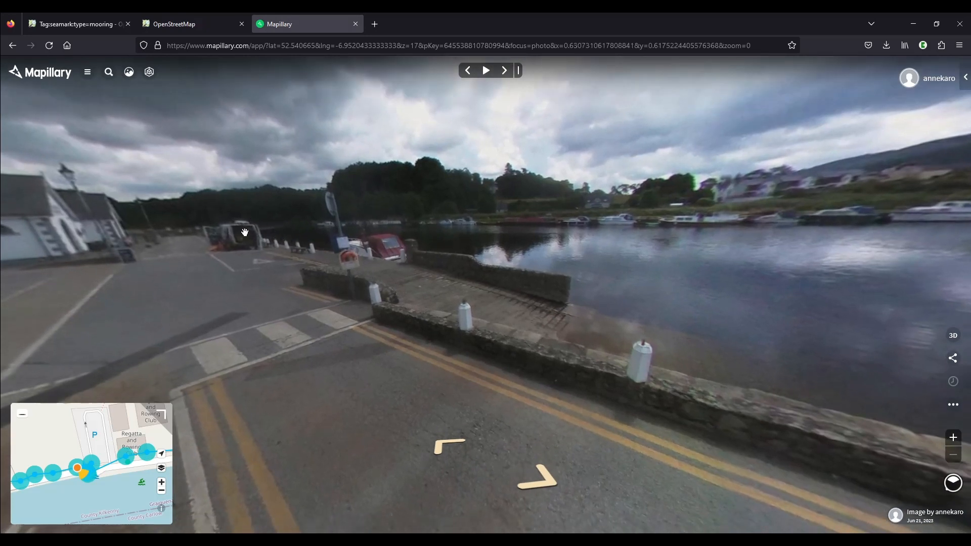
Step: Return to the OpenStreetMap editor, review the list of changes, and upload the mooring bollards changeset
{"action": "left_click", "coordinate": [96, 25]}
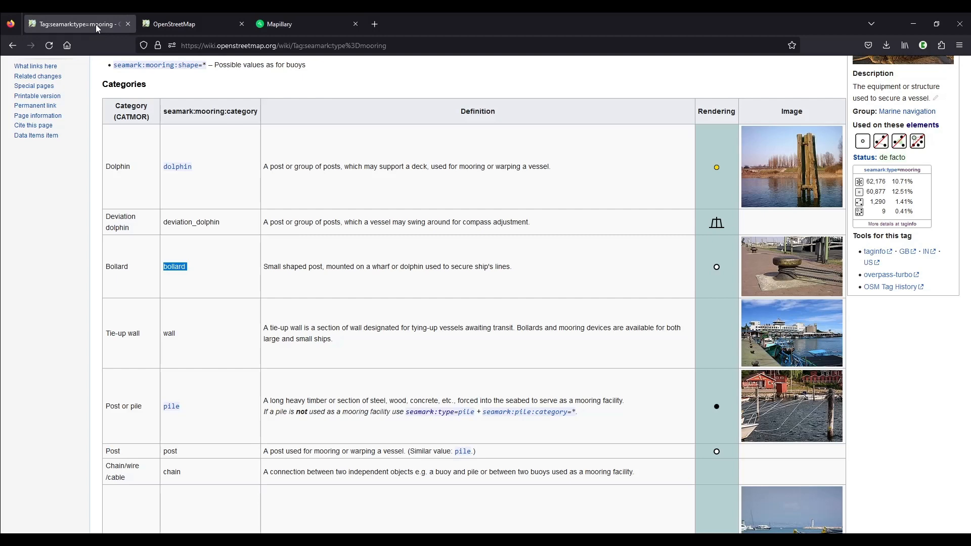
{"action": "left_click", "coordinate": [168, 23]}
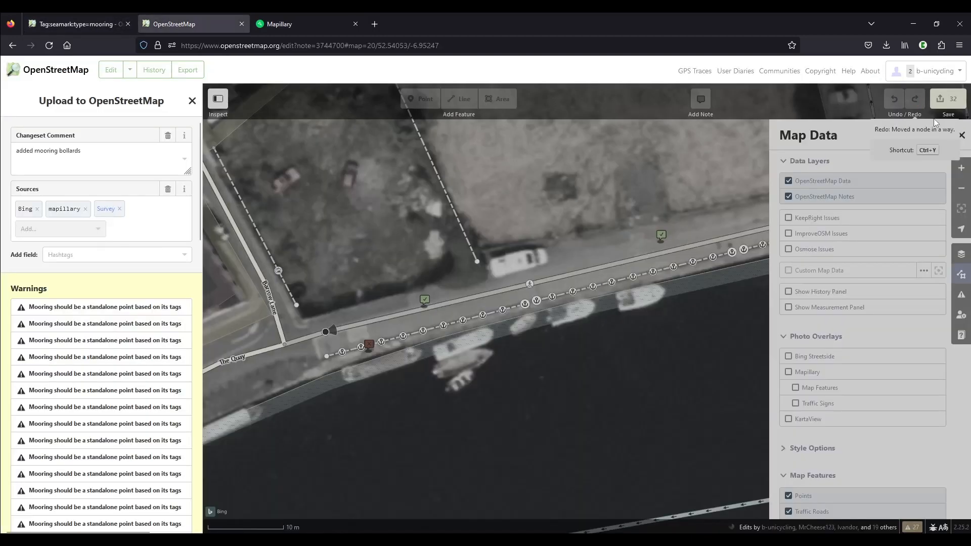
{"action": "left_click", "coordinate": [961, 135]}
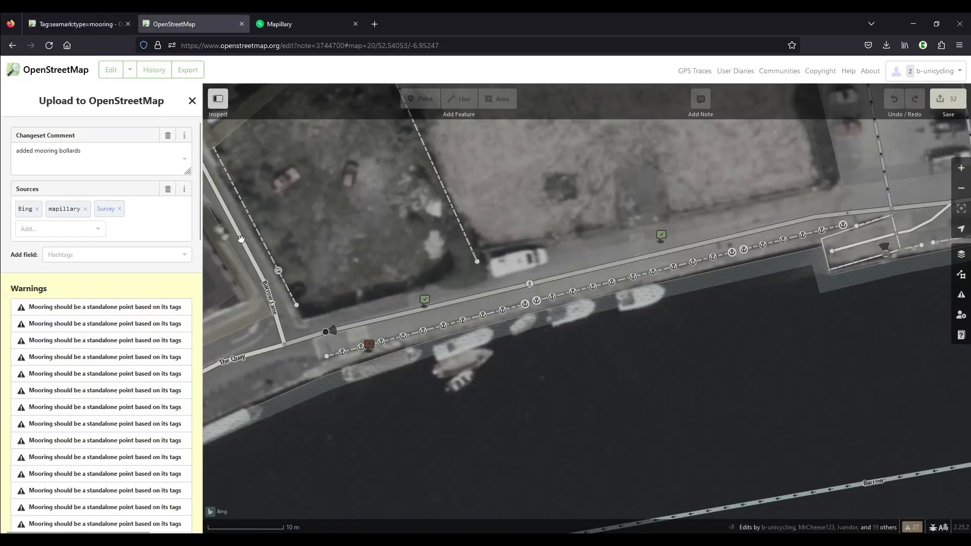
{"action": "scroll", "coordinate": [141, 253], "scroll_direction": "down", "scroll_amount": 15}
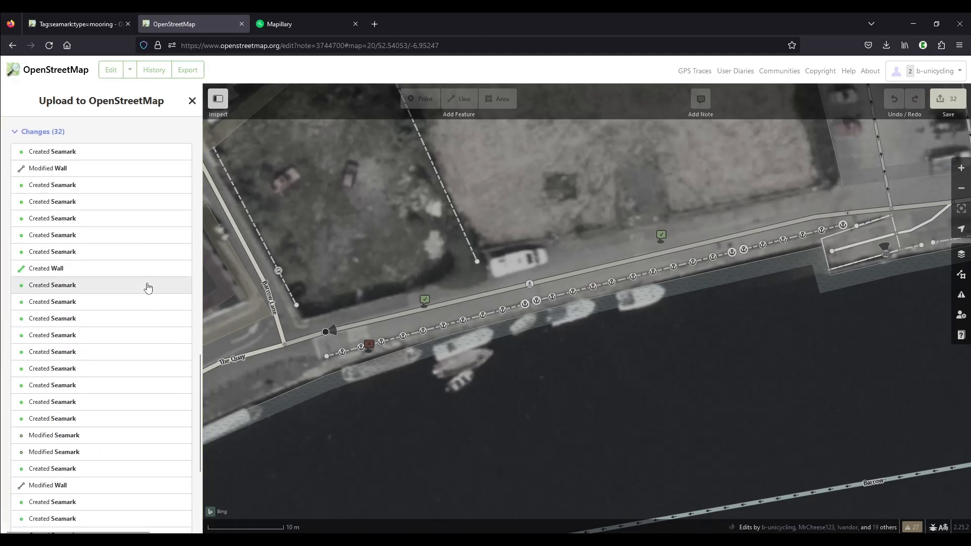
{"action": "scroll", "coordinate": [148, 288], "scroll_direction": "up", "scroll_amount": 8}
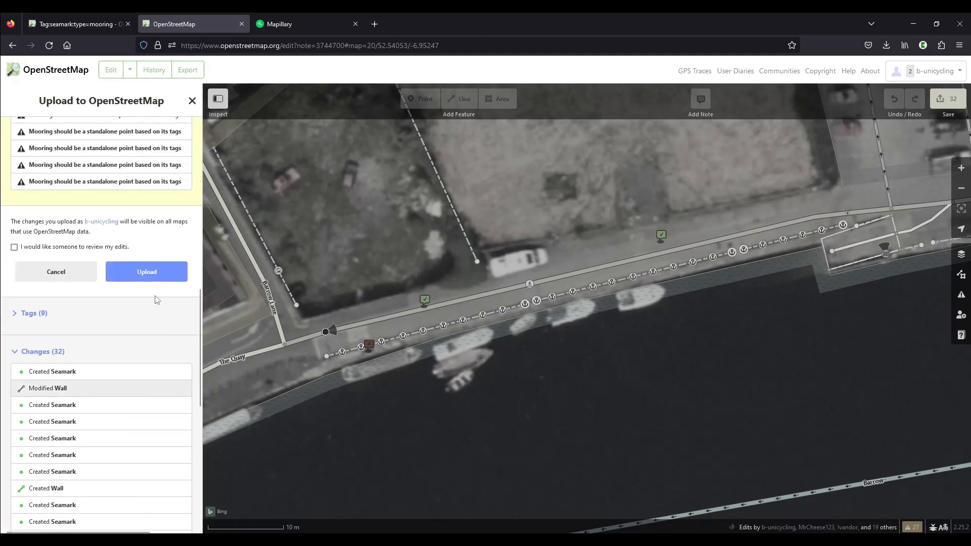
{"action": "left_click", "coordinate": [157, 273]}
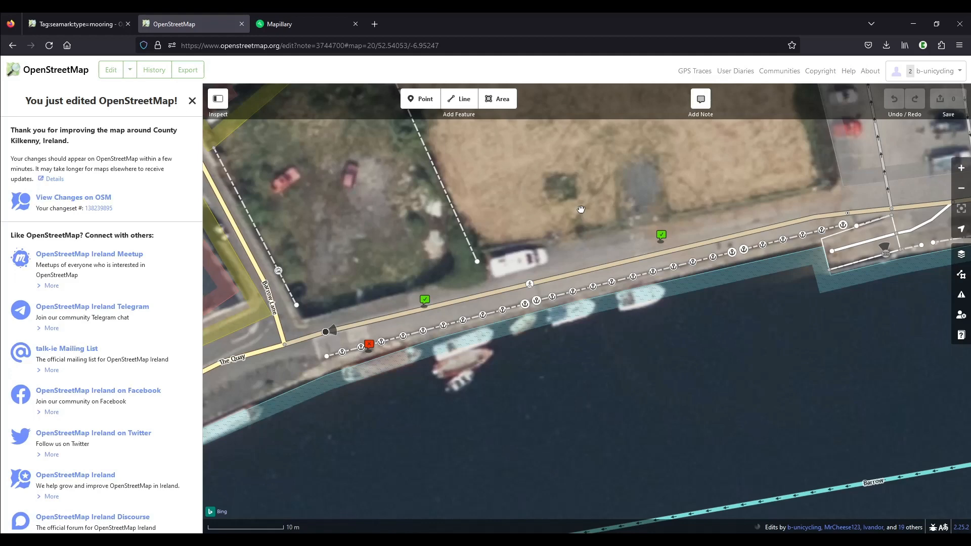
{"action": "left_click", "coordinate": [75, 75]}
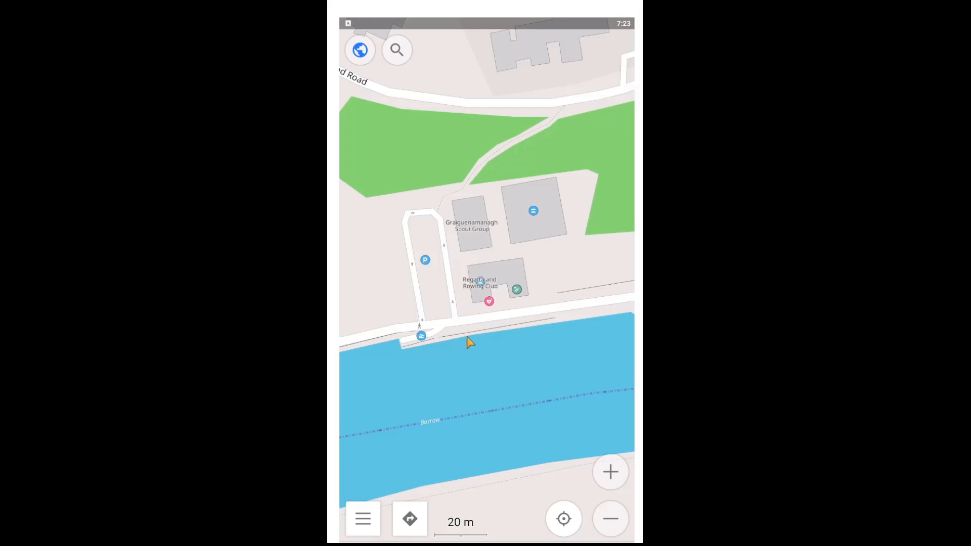
Step: Switch to OsmAnd and start creating a POI on the quay wall just south of the Regatta and Rowing Club
{"action": "scroll", "coordinate": [470, 343], "scroll_direction": "up", "scroll_amount": 2}
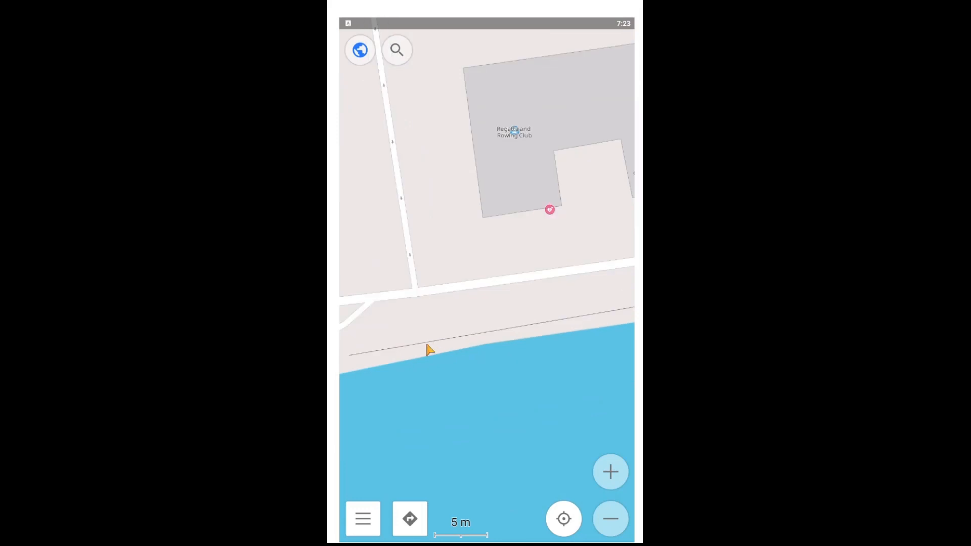
{"action": "scroll", "coordinate": [464, 338], "scroll_direction": "down", "scroll_amount": 2}
{"action": "scroll", "coordinate": [463, 339], "scroll_direction": "up", "scroll_amount": 2}
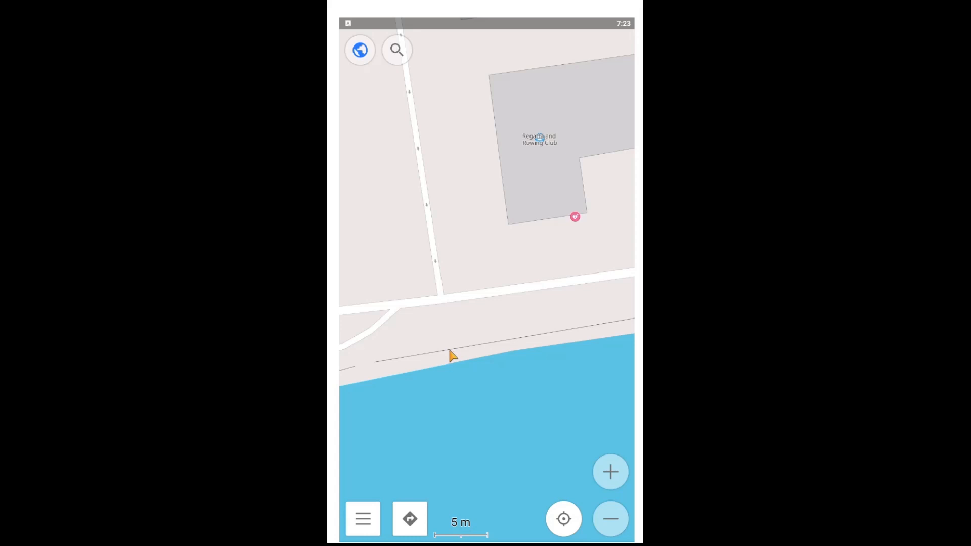
{"action": "left_click", "coordinate": [450, 349]}
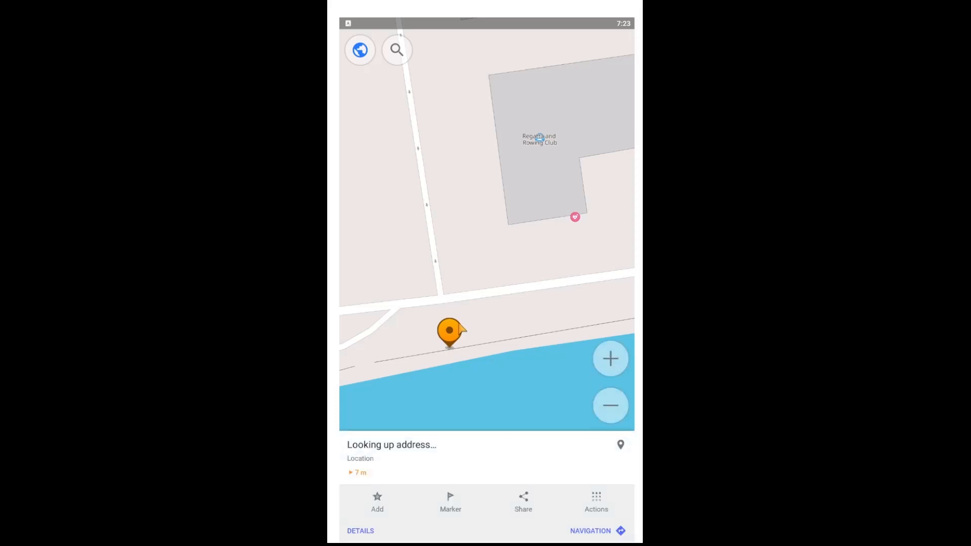
{"action": "left_click", "coordinate": [601, 502]}
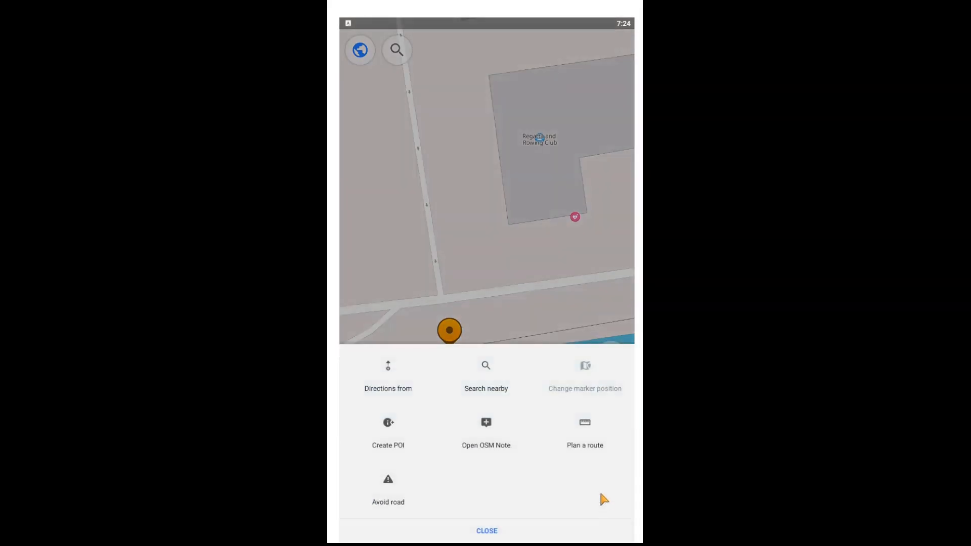
{"action": "left_click", "coordinate": [391, 438]}
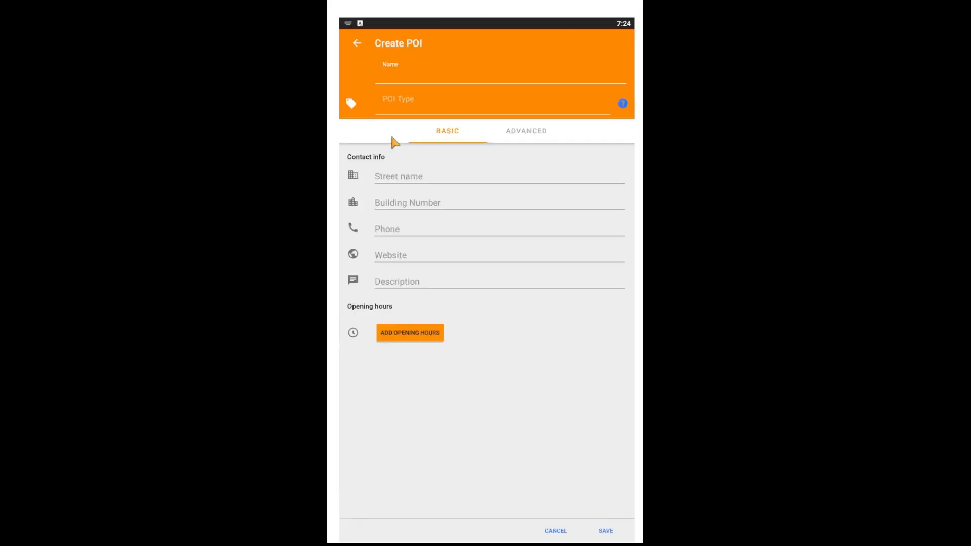
{"action": "left_click", "coordinate": [407, 108]}
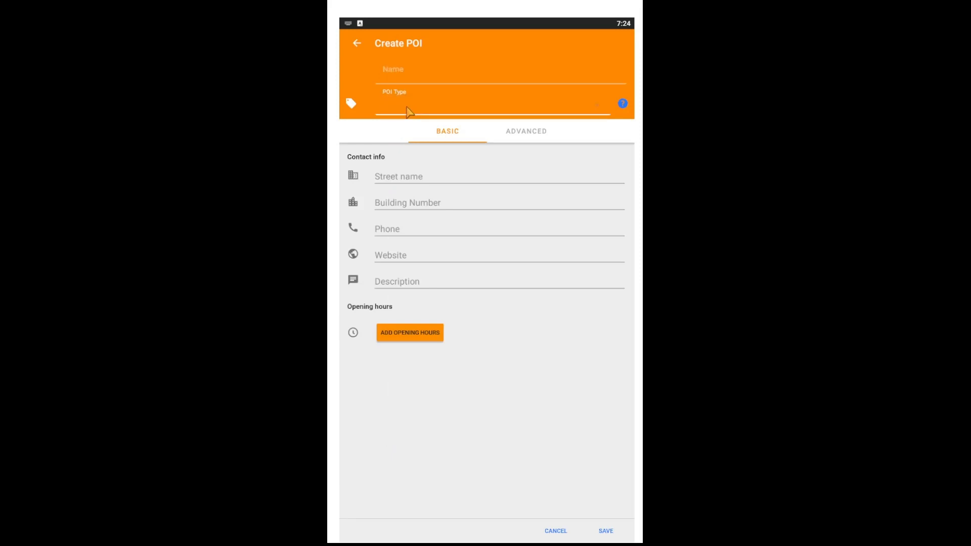
{"action": "type", "text": "seamark:type"}
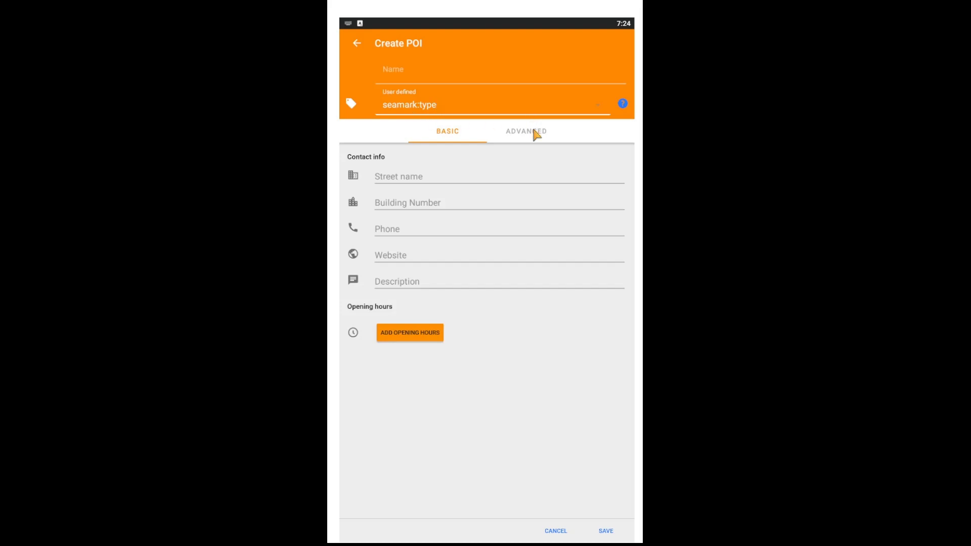
{"action": "left_click", "coordinate": [535, 133]}
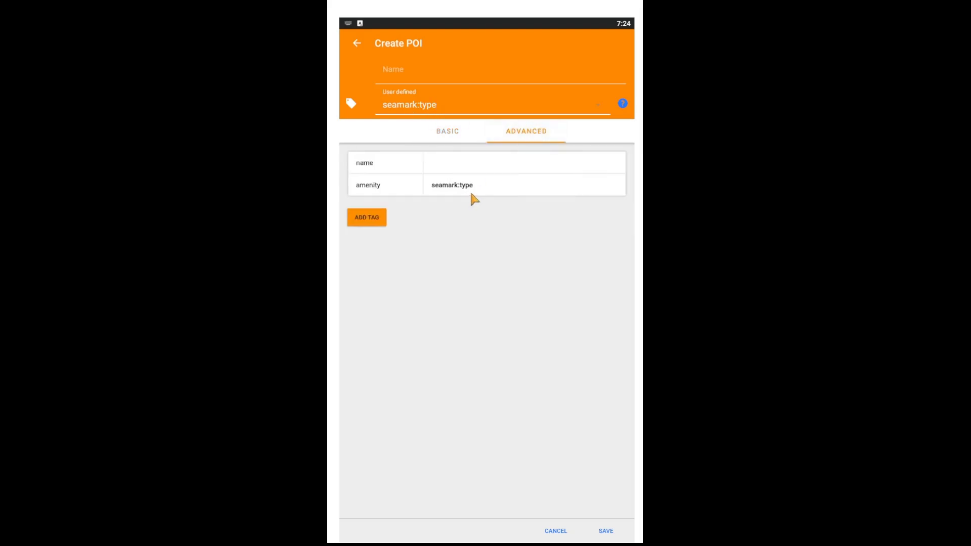
{"action": "left_click", "coordinate": [374, 110]}
{"action": "key", "text": "Delete"}
{"action": "key", "text": "Delete"}
{"action": "key", "text": "Delete"}
{"action": "key", "text": "Delete"}
{"action": "key", "text": "Delete"}
{"action": "key", "text": "Delete"}
{"action": "key", "text": "Delete"}
{"action": "key", "text": "Delete"}
{"action": "key", "text": "Delete"}
{"action": "key", "text": "Delete"}
{"action": "key", "text": "Delete"}
{"action": "key", "text": "Delete"}
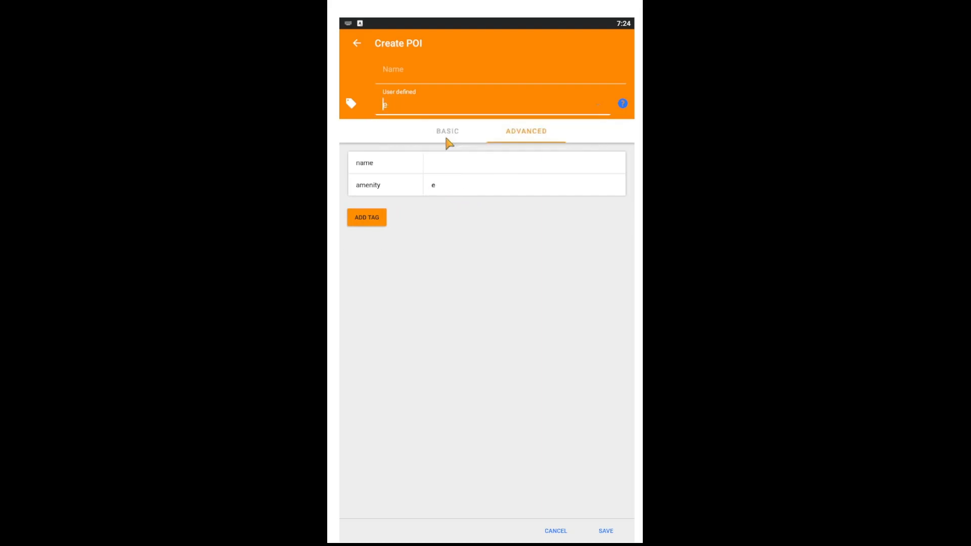
Step: Add a custom tag seamark:type with the value mooring to the new POI
{"action": "left_click", "coordinate": [374, 217]}
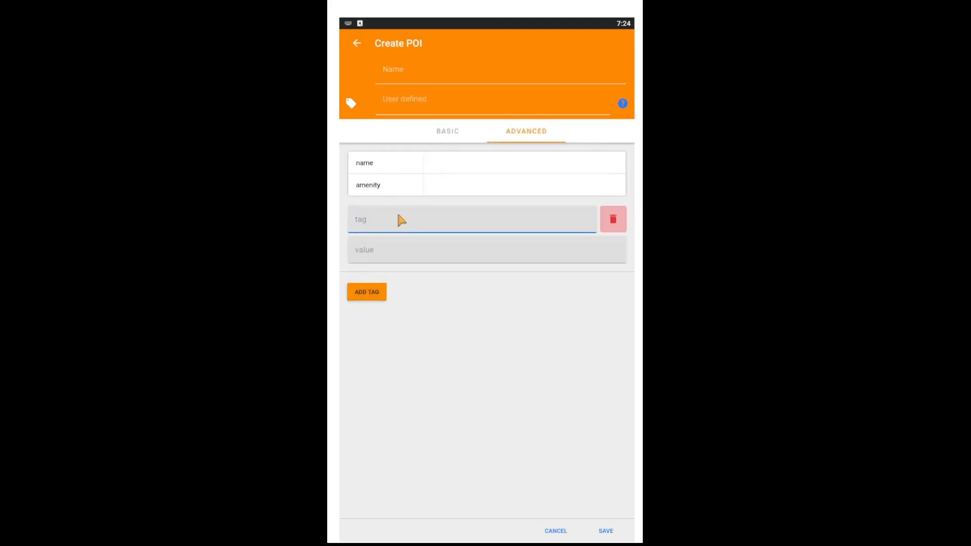
{"action": "type", "text": "seamark"}
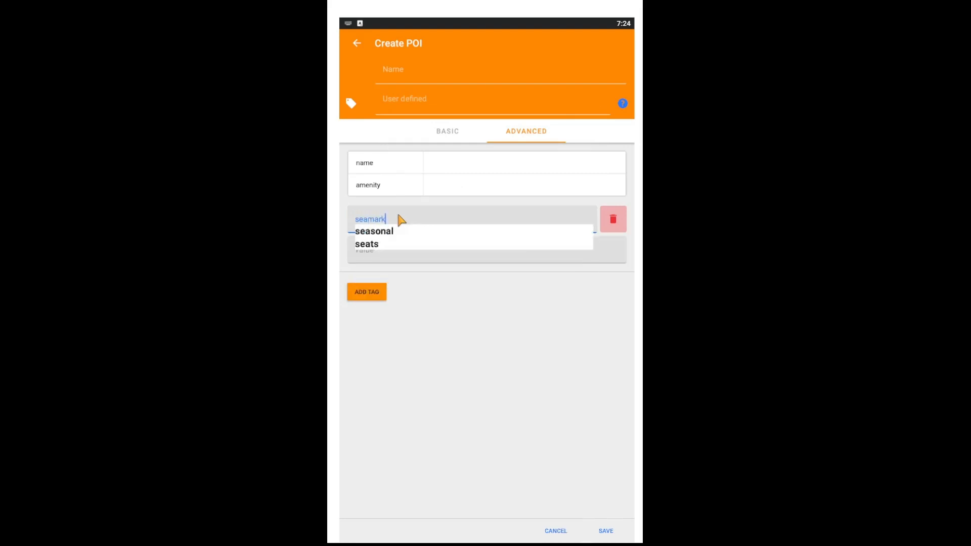
{"action": "type", "text": ":type"}
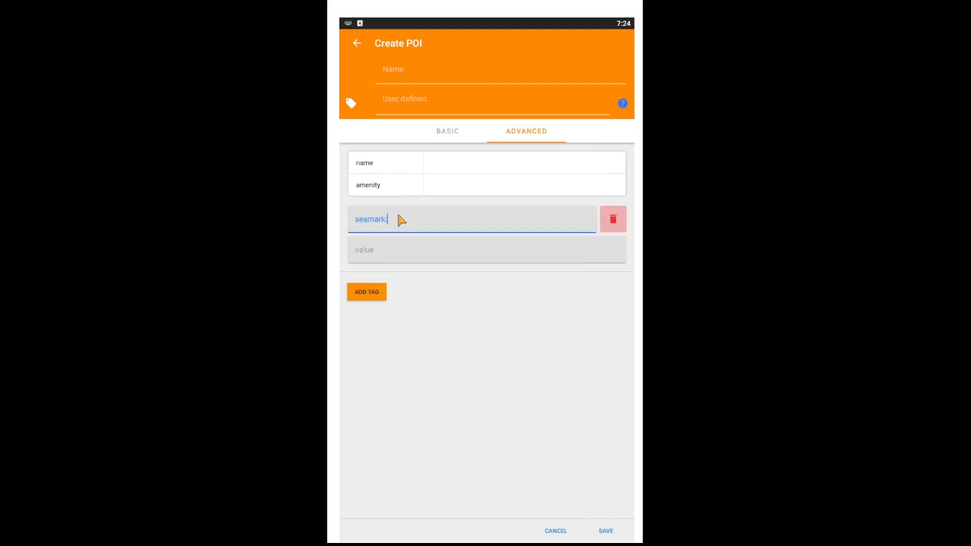
{"action": "key", "text": "Tab"}
{"action": "left_click", "coordinate": [503, 251]}
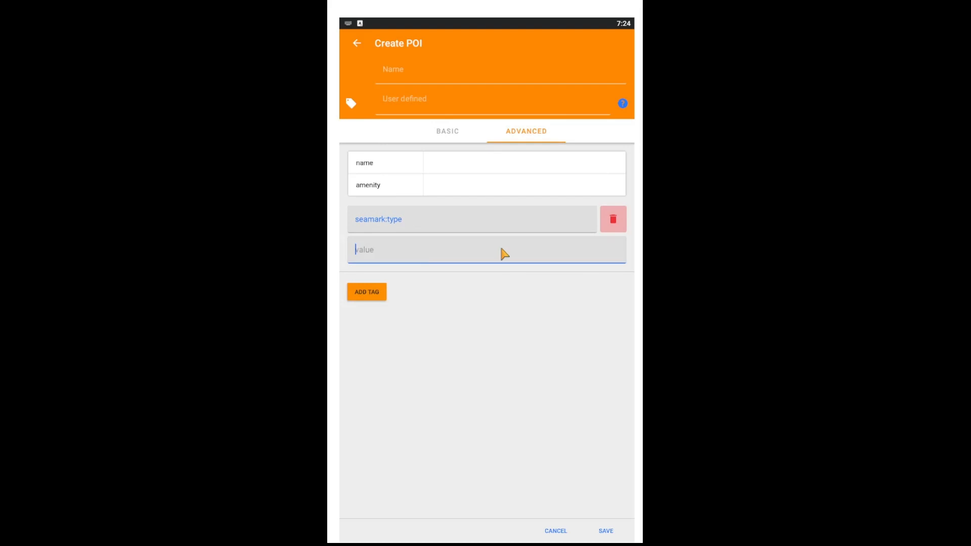
{"action": "type", "text": "mooring"}
Step: Discard the new POI without saving and deselect its location on the map
{"action": "left_click", "coordinate": [357, 44]}
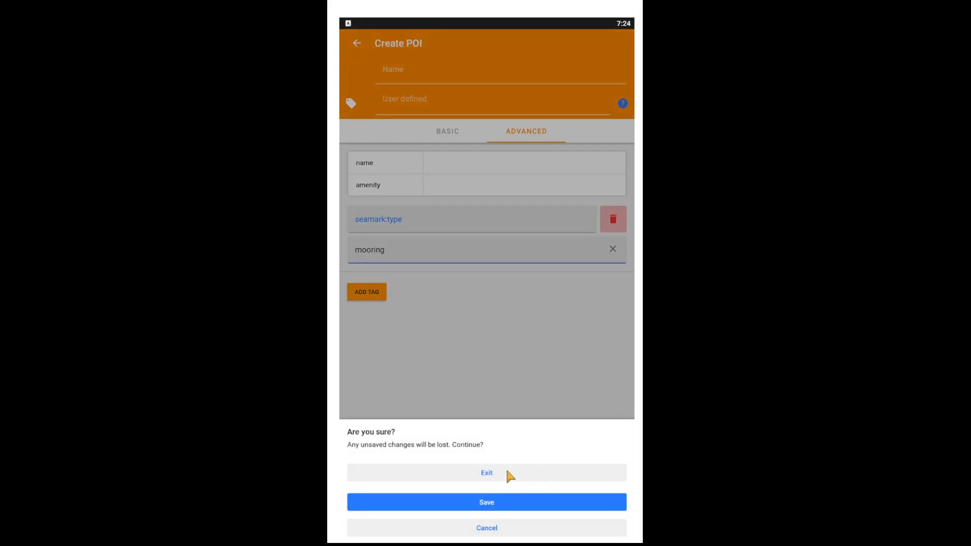
{"action": "left_click", "coordinate": [509, 472]}
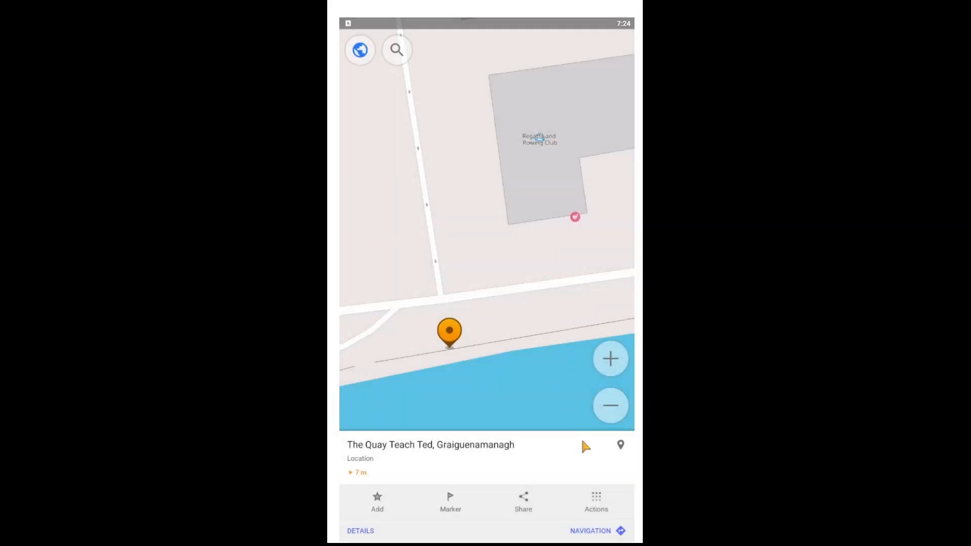
{"action": "left_click", "coordinate": [497, 362]}
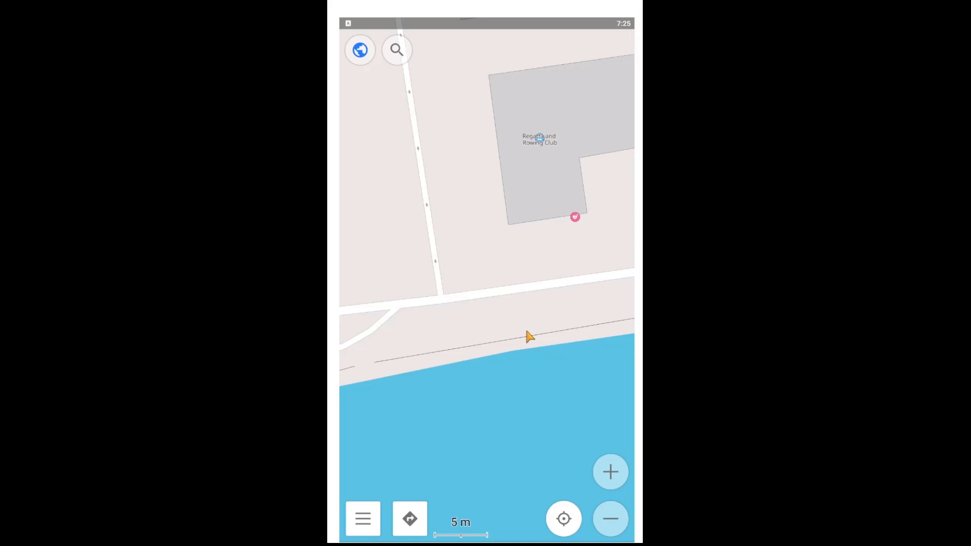
Step: Enable the Nautical POI overlay in the map configuration and view the quay area on the map
{"action": "left_click", "coordinate": [363, 518]}
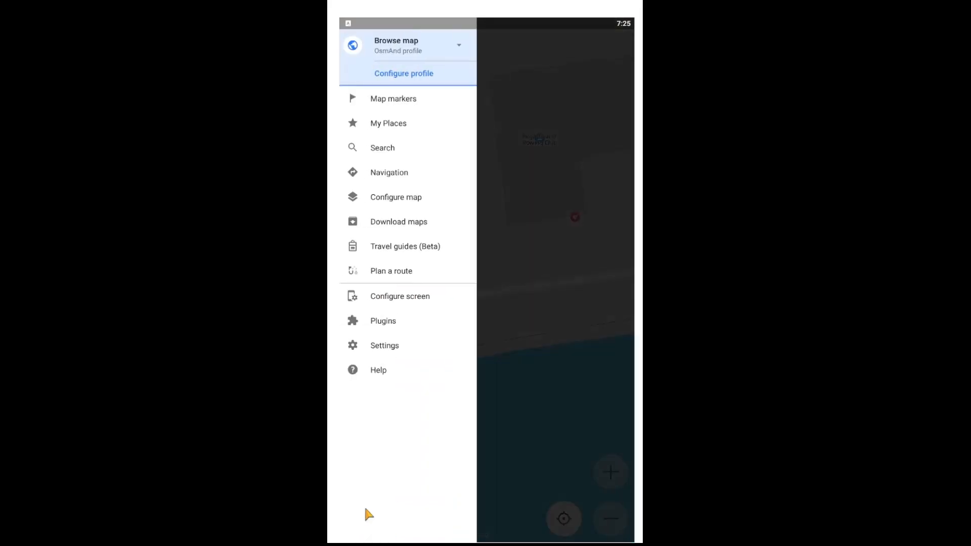
{"action": "left_click", "coordinate": [403, 200]}
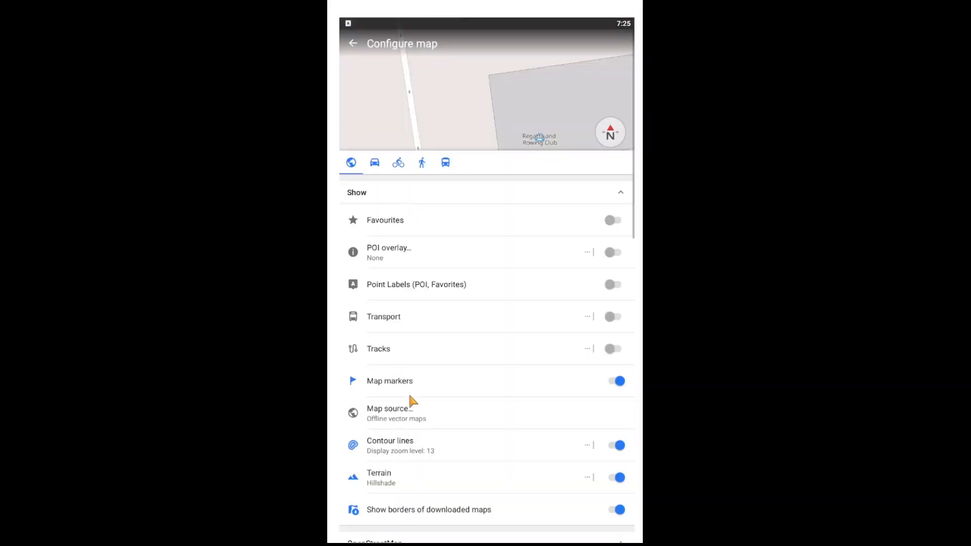
{"action": "left_click", "coordinate": [425, 256]}
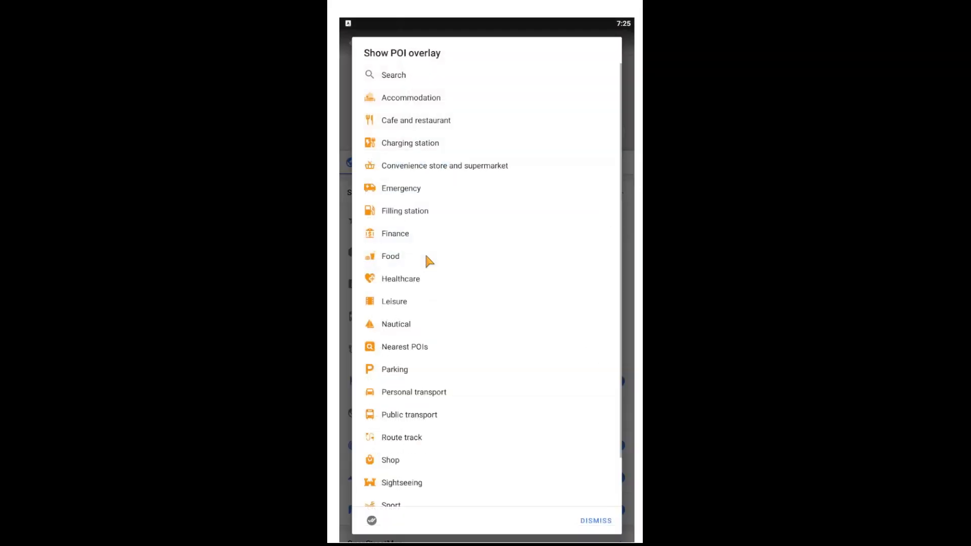
{"action": "left_click", "coordinate": [411, 325]}
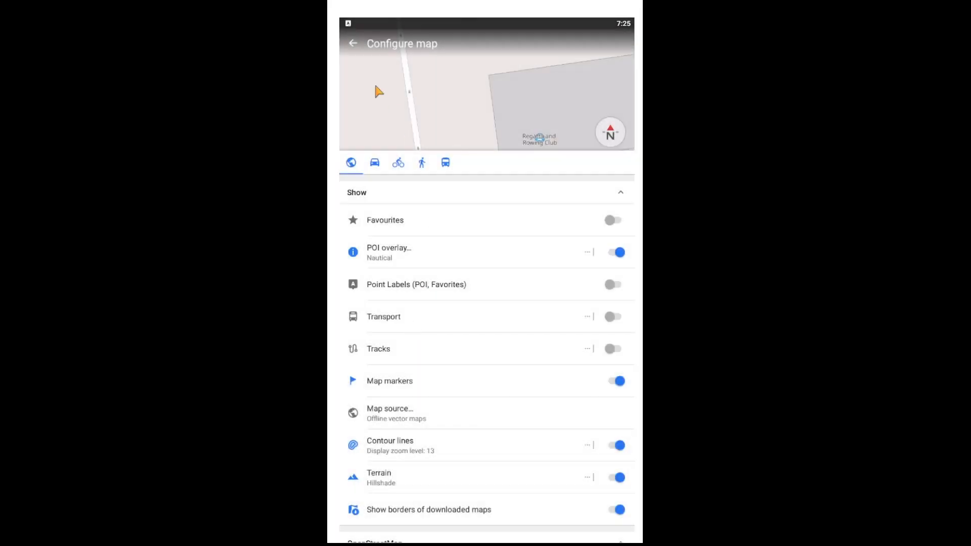
{"action": "left_click", "coordinate": [353, 45]}
{"action": "scroll", "coordinate": [484, 316], "scroll_direction": "down", "scroll_amount": 3}
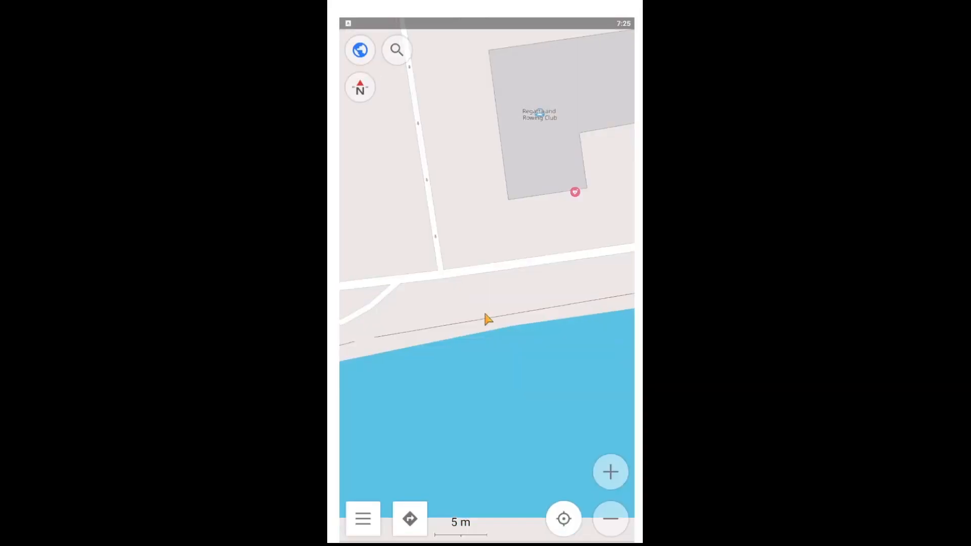
{"action": "scroll", "coordinate": [504, 333], "scroll_direction": "down", "scroll_amount": 2}
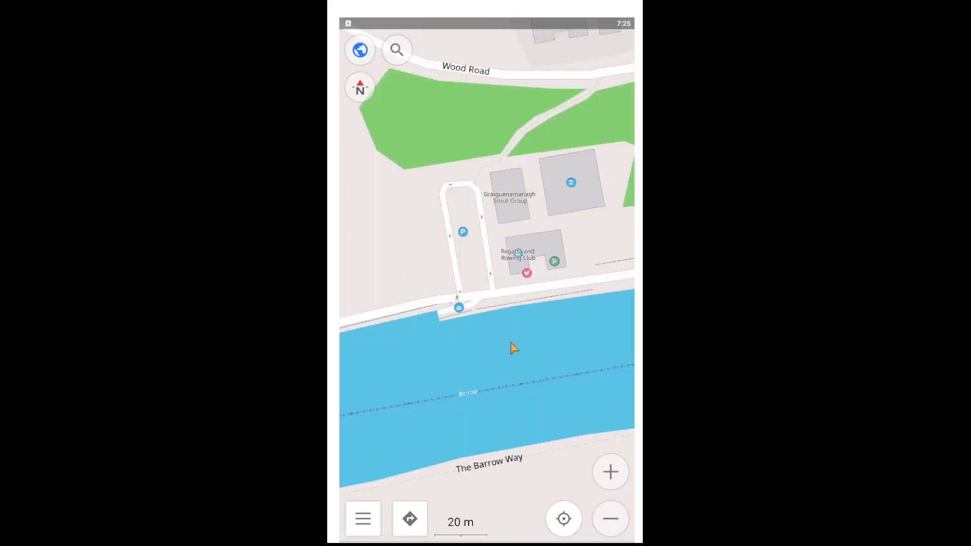